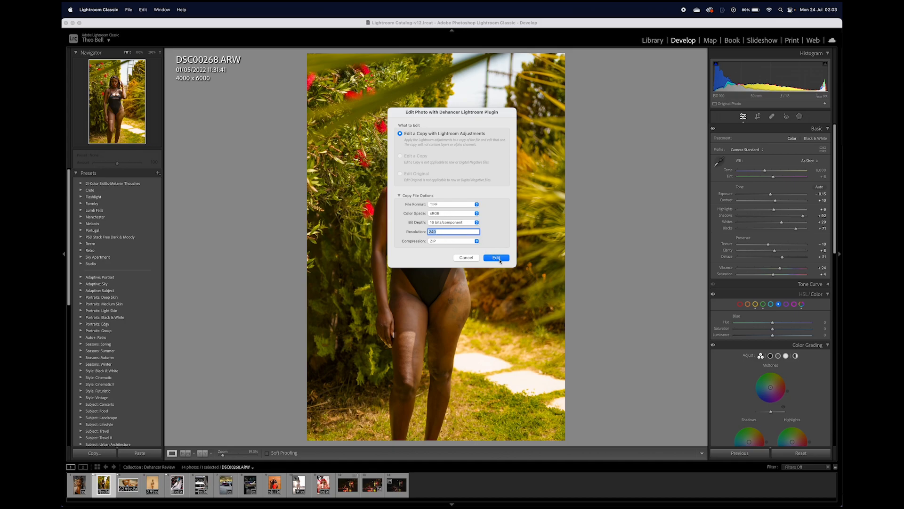
Open a copy of DSC00268 with Lightroom adjustments in the Dehancer Lightroom Plugin and make the plugin window full screen.
{"action": "left_click", "coordinate": [496, 258]}
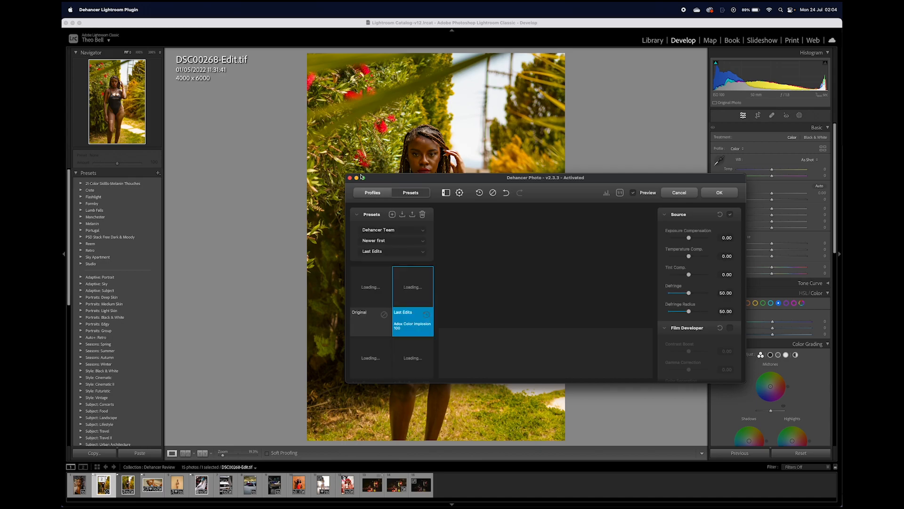
{"action": "left_click", "coordinate": [363, 178]}
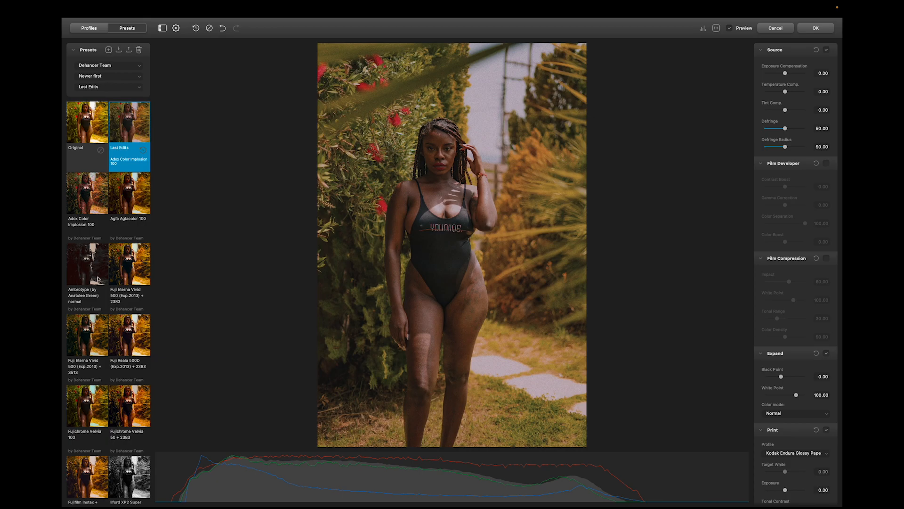
Look through the Dehancer Team presets and return to the start of the list.
{"action": "scroll", "coordinate": [101, 288], "scroll_direction": "down", "scroll_amount": 15}
{"action": "scroll", "coordinate": [101, 289], "scroll_direction": "up", "scroll_amount": 15}
{"action": "scroll", "coordinate": [798, 330], "scroll_direction": "down", "scroll_amount": 5}
{"action": "scroll", "coordinate": [798, 333], "scroll_direction": "up", "scroll_amount": 5}
Collapse all ten adjustment sections, from Source through Film Developer, Print and Film Grain to Vignette.
{"action": "left_click", "coordinate": [760, 53]}
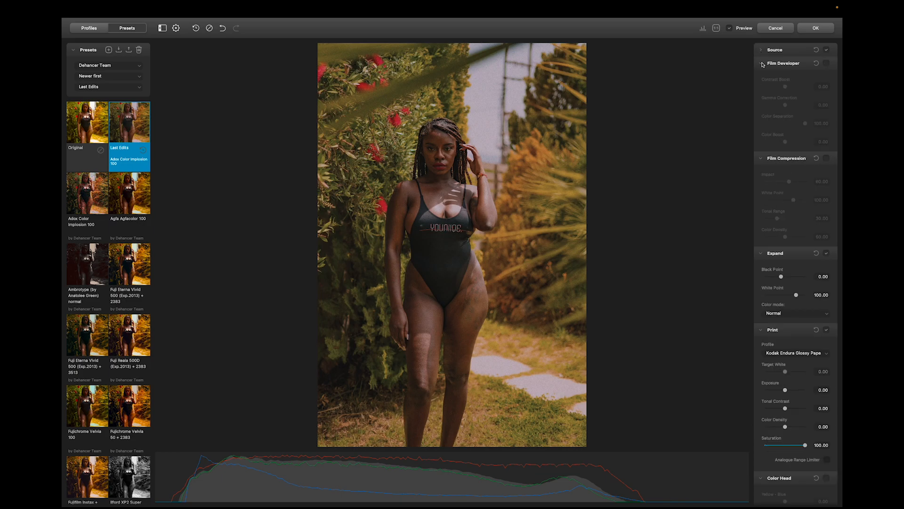
{"action": "left_click", "coordinate": [761, 63]}
{"action": "left_click", "coordinate": [762, 77]}
{"action": "left_click", "coordinate": [761, 90]}
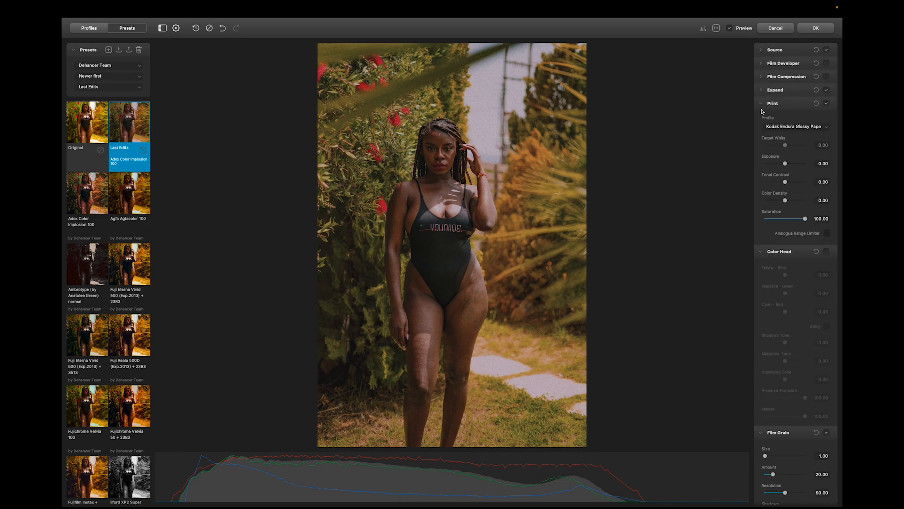
{"action": "left_click", "coordinate": [761, 103]}
{"action": "left_click", "coordinate": [761, 116]}
{"action": "left_click", "coordinate": [761, 130]}
{"action": "left_click", "coordinate": [761, 143]}
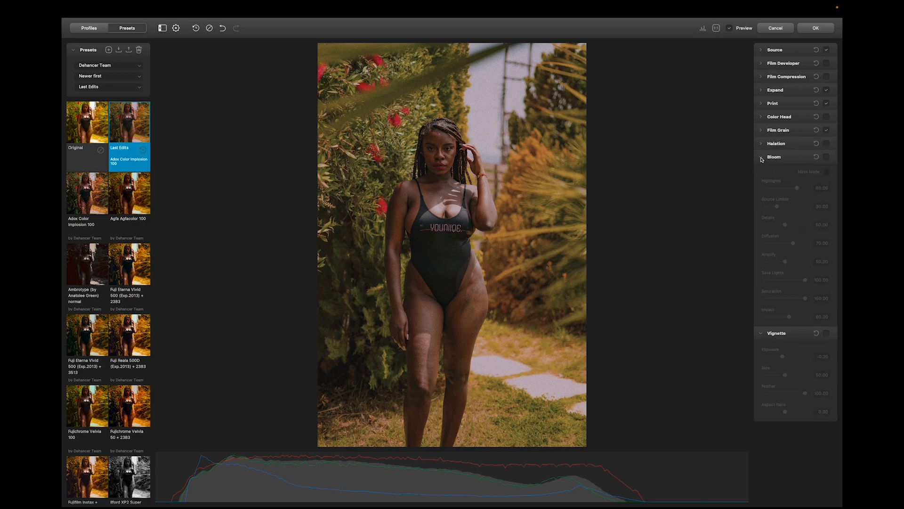
{"action": "left_click", "coordinate": [761, 157]}
{"action": "left_click", "coordinate": [762, 170]}
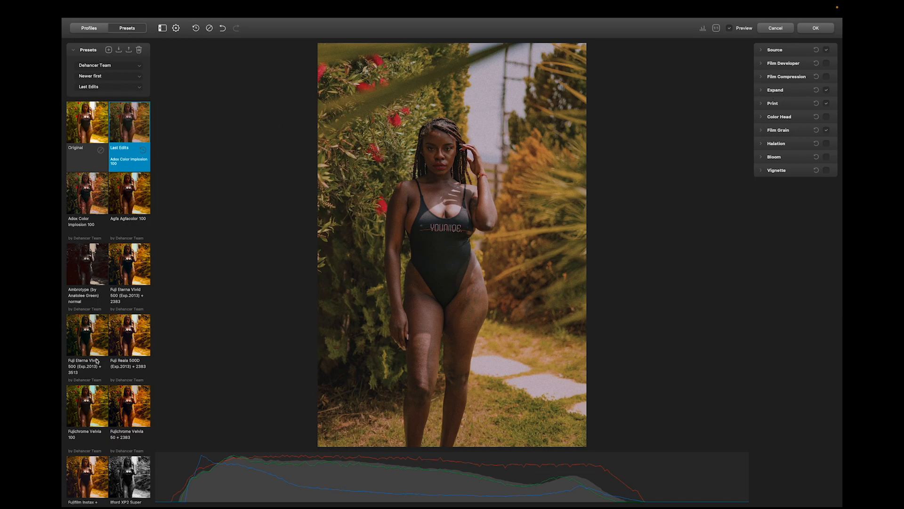
Switch from presets to film profiles and limit the film type to Motion Picture.
{"action": "left_click", "coordinate": [94, 30]}
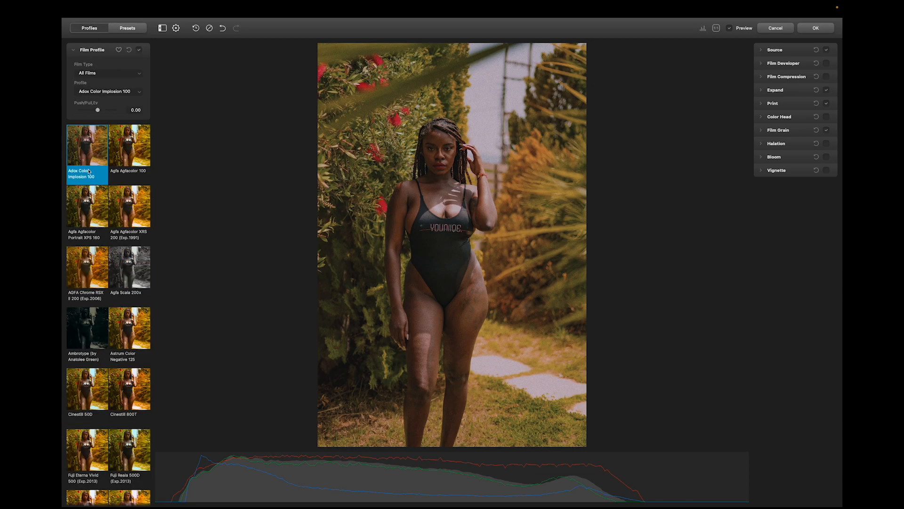
{"action": "left_click", "coordinate": [96, 73]}
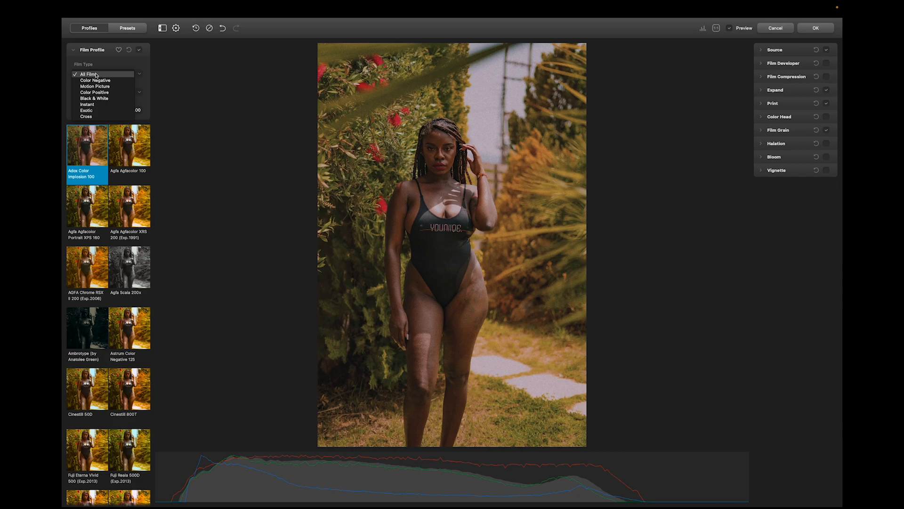
{"action": "left_click", "coordinate": [110, 88]}
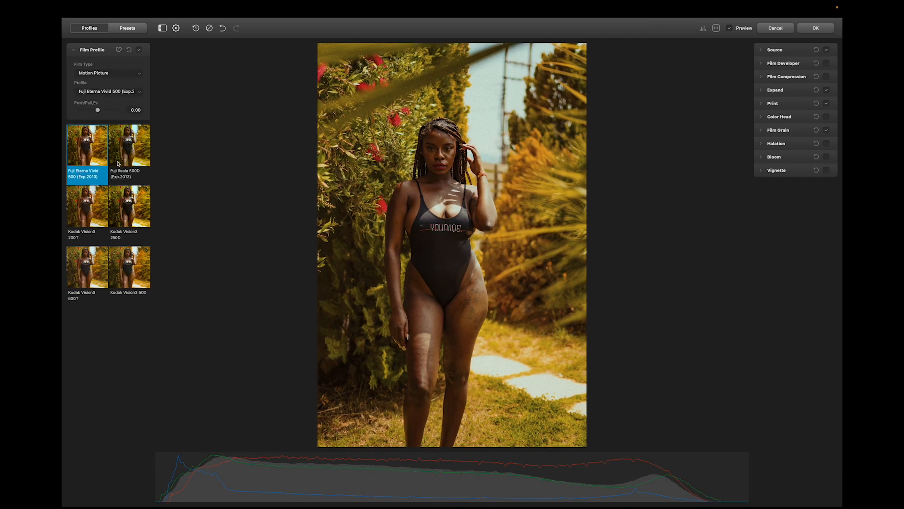
Try the Fuji Reala 500D and Kodak Vision3 200T, 250D, 50D and 500T profiles on the photo, finishing on Vision3 200T.
{"action": "left_click", "coordinate": [118, 163]}
{"action": "left_click", "coordinate": [93, 208]}
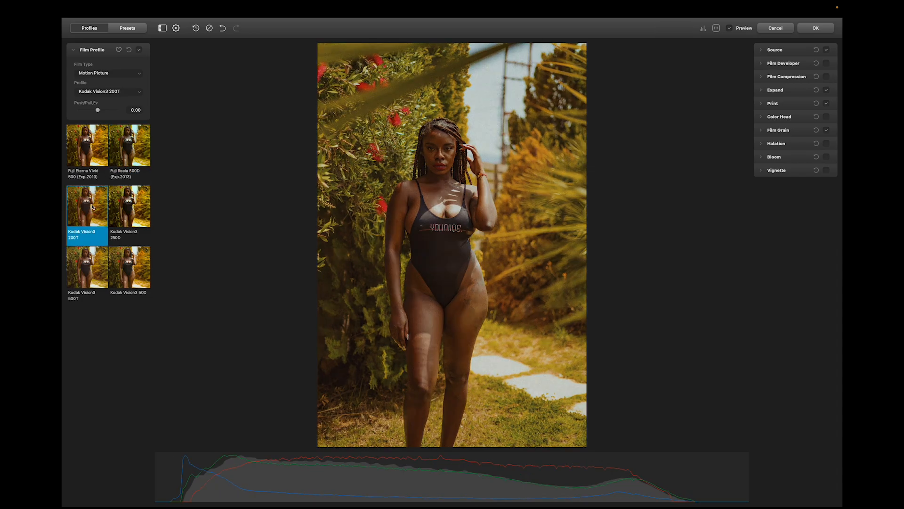
{"action": "left_click", "coordinate": [130, 210]}
{"action": "left_click", "coordinate": [127, 260]}
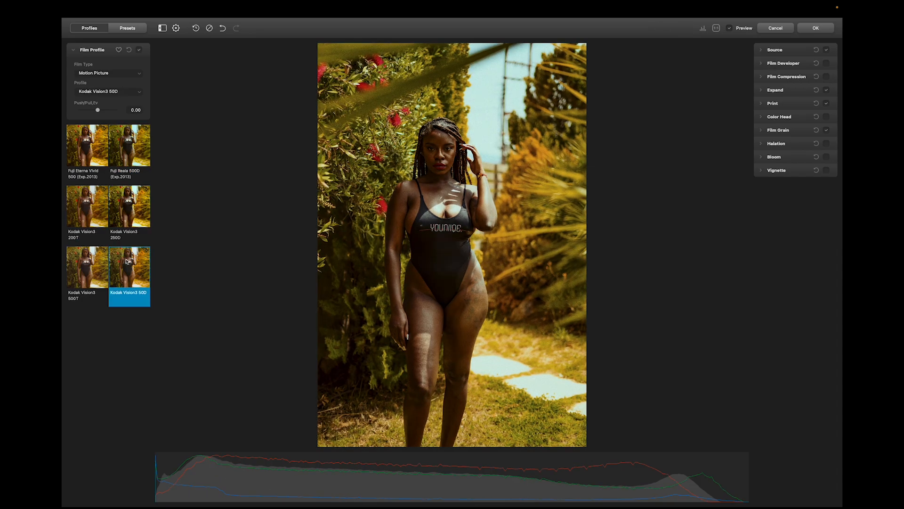
{"action": "key", "text": "Left"}
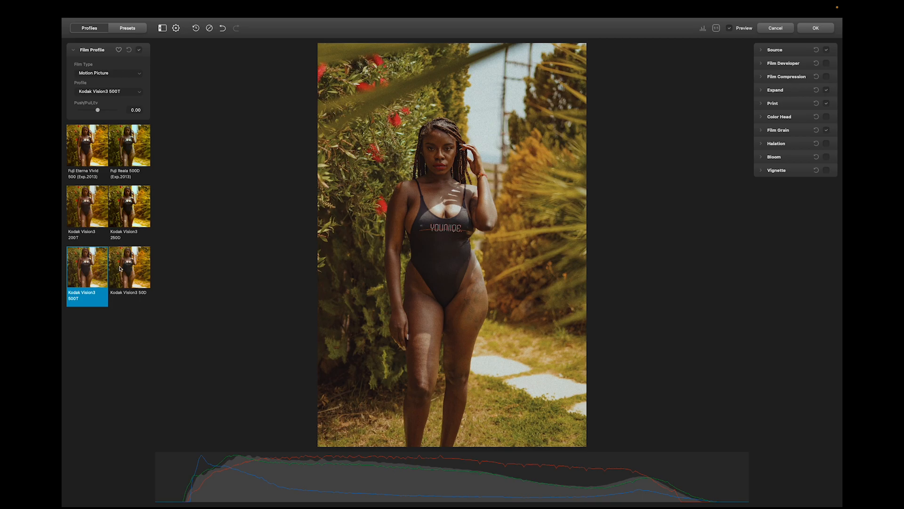
{"action": "left_click", "coordinate": [132, 274]}
{"action": "left_click", "coordinate": [127, 212]}
{"action": "left_click", "coordinate": [98, 208]}
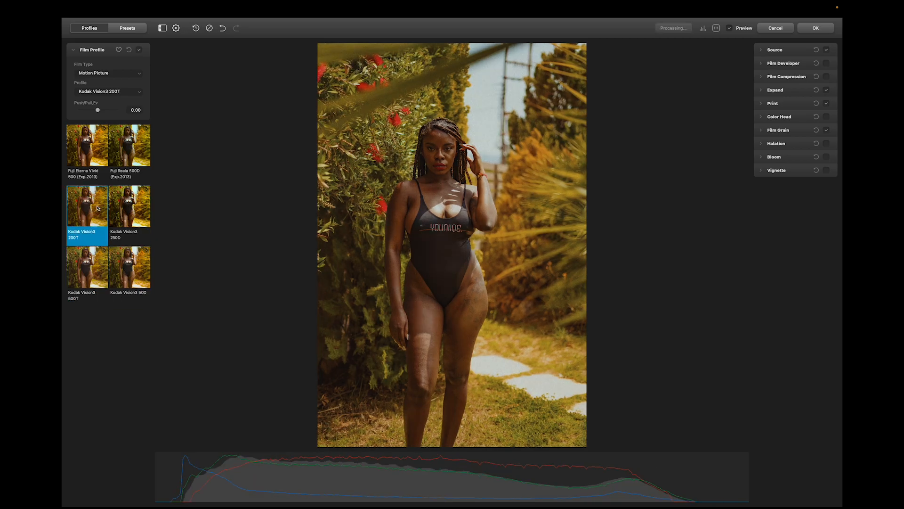
Change the film type to Color Negative and try the Kodak Color Plus 200 and Kodak Gold 200 profiles.
{"action": "left_click", "coordinate": [118, 75]}
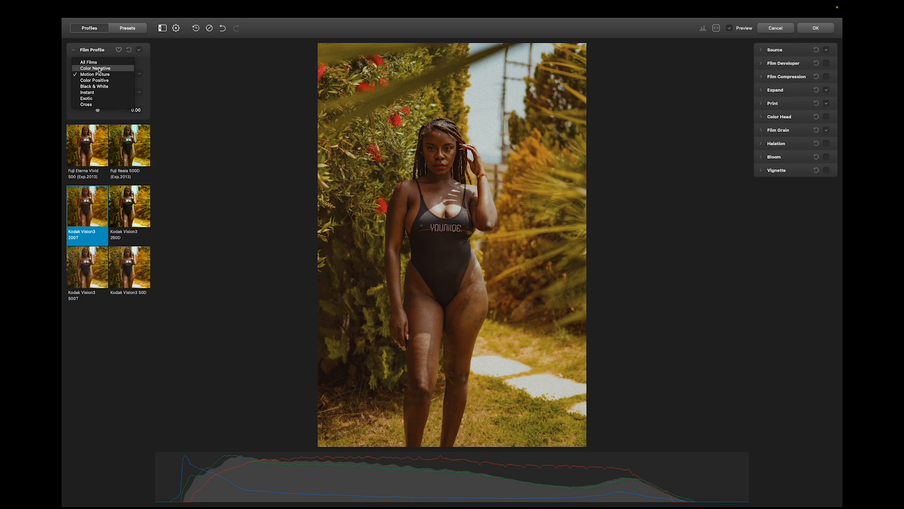
{"action": "left_click", "coordinate": [100, 68]}
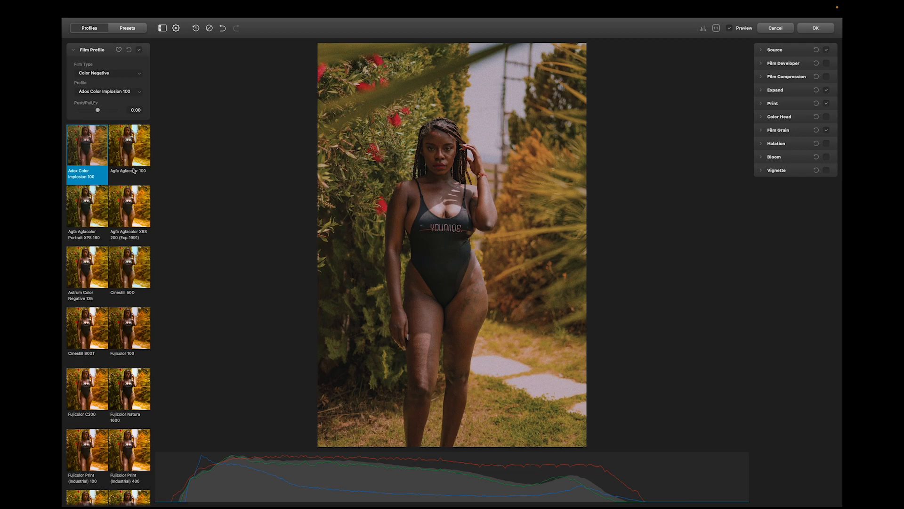
{"action": "scroll", "coordinate": [113, 308], "scroll_direction": "down", "scroll_amount": 3}
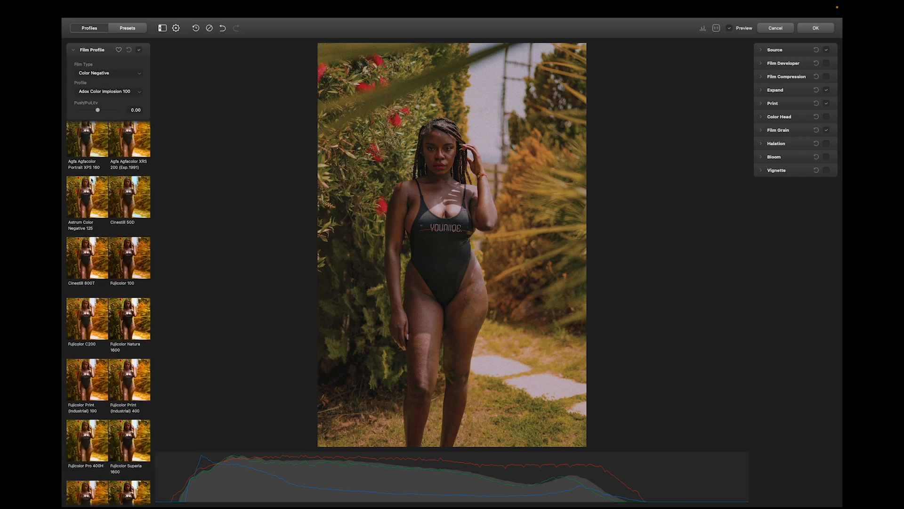
{"action": "scroll", "coordinate": [102, 348], "scroll_direction": "down", "scroll_amount": 8}
{"action": "scroll", "coordinate": [103, 348], "scroll_direction": "down", "scroll_amount": 3}
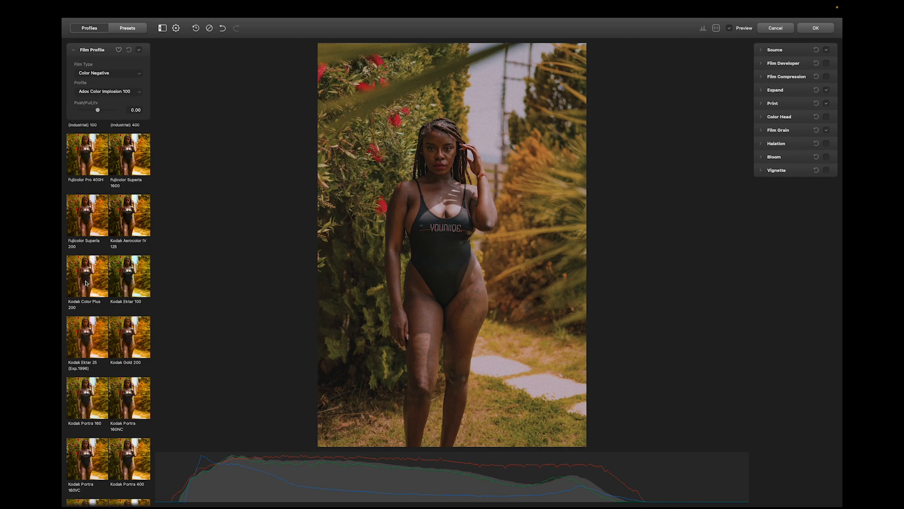
{"action": "left_click", "coordinate": [86, 283]}
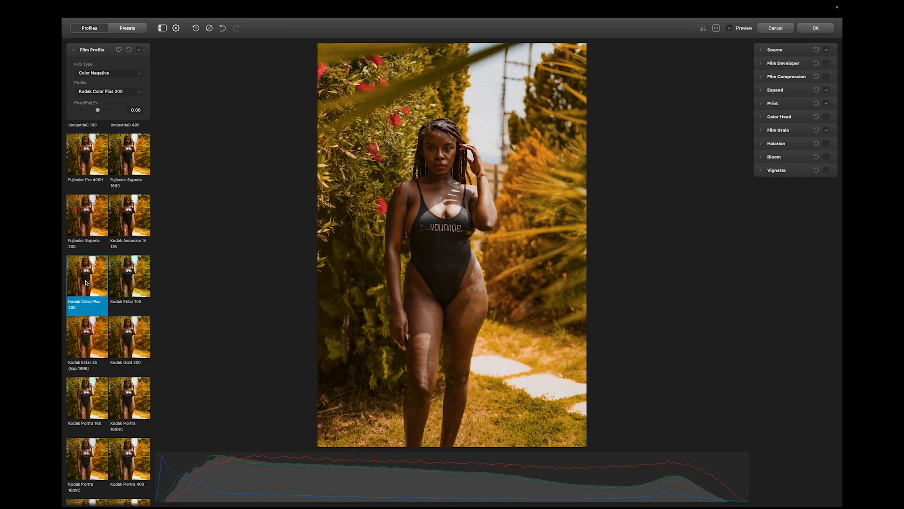
{"action": "left_click", "coordinate": [131, 346]}
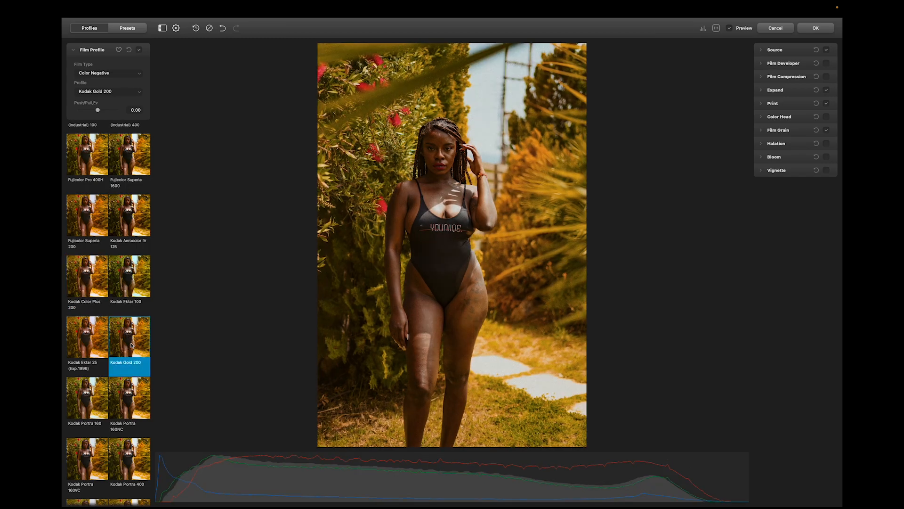
Try the Kodak Portra 160, Portra 400 and Portra 800 profiles on the photo.
{"action": "scroll", "coordinate": [131, 344], "scroll_direction": "down", "scroll_amount": 5}
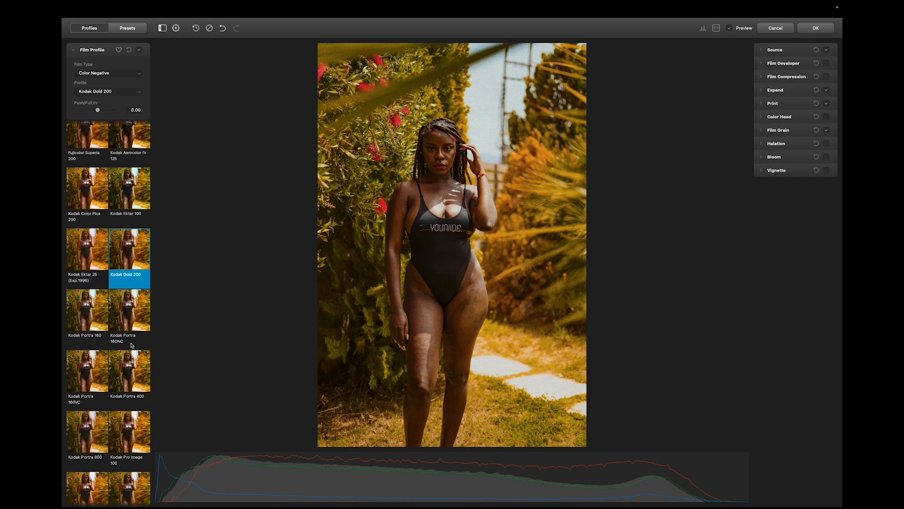
{"action": "scroll", "coordinate": [127, 335], "scroll_direction": "down", "scroll_amount": 1}
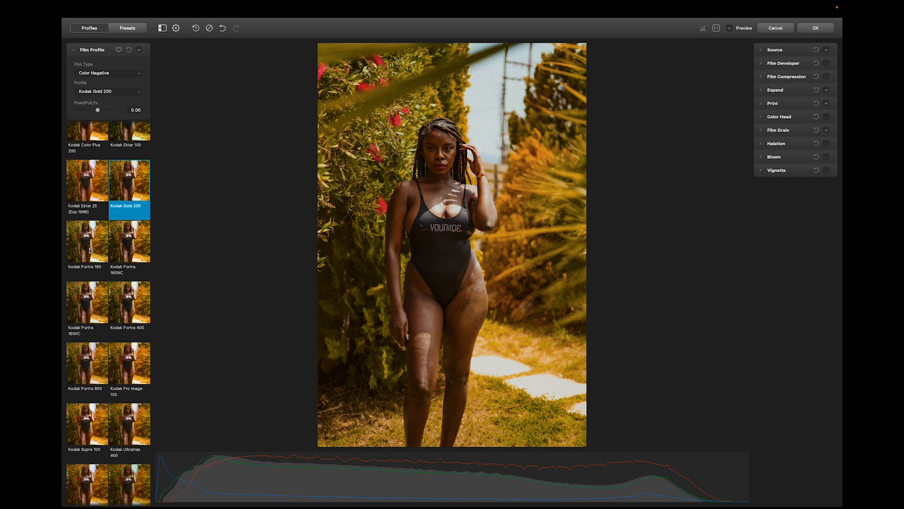
{"action": "mouse_move", "coordinate": [104, 262]}
{"action": "scroll", "coordinate": [92, 302], "scroll_direction": "down", "scroll_amount": 3}
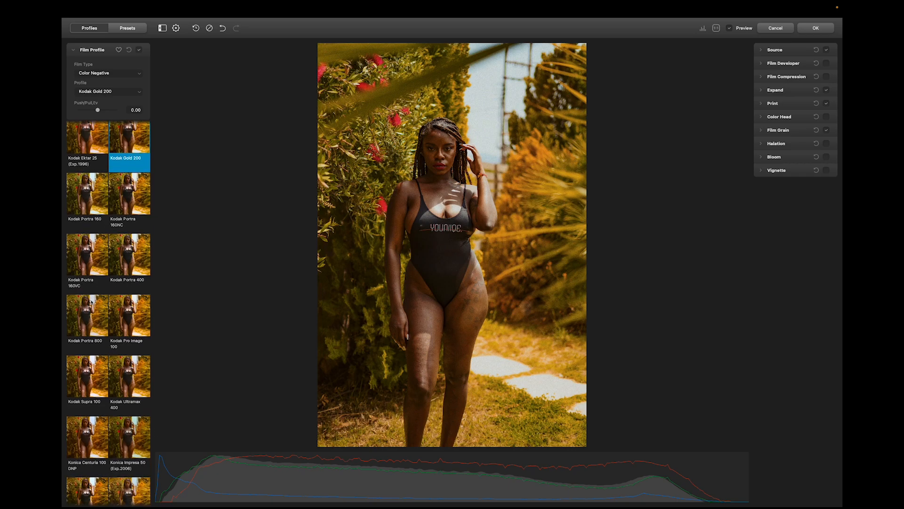
{"action": "left_click", "coordinate": [92, 173]}
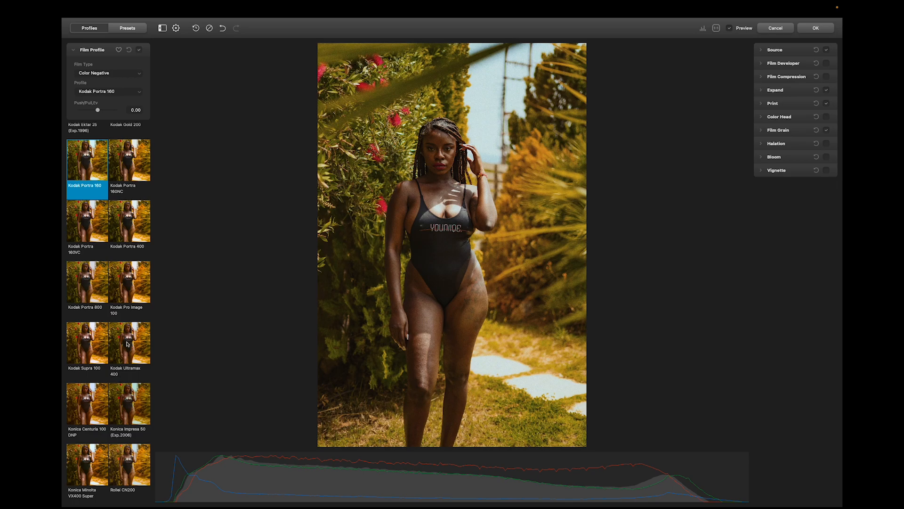
{"action": "left_click", "coordinate": [132, 227]}
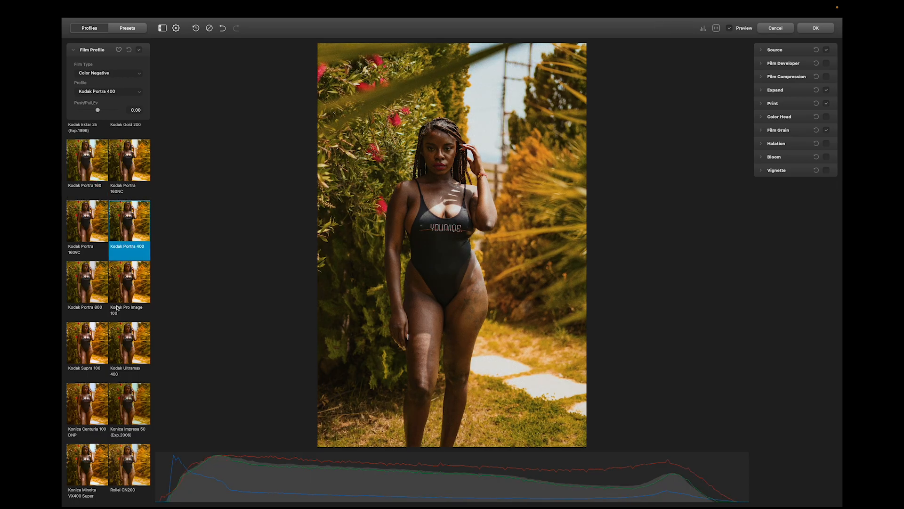
{"action": "left_click", "coordinate": [94, 288]}
Try Kodak Pro Image 100, then compare Kodak Ultramax 400 with Kodak Supra 100, finishing on Ultramax 400.
{"action": "left_click", "coordinate": [129, 283]}
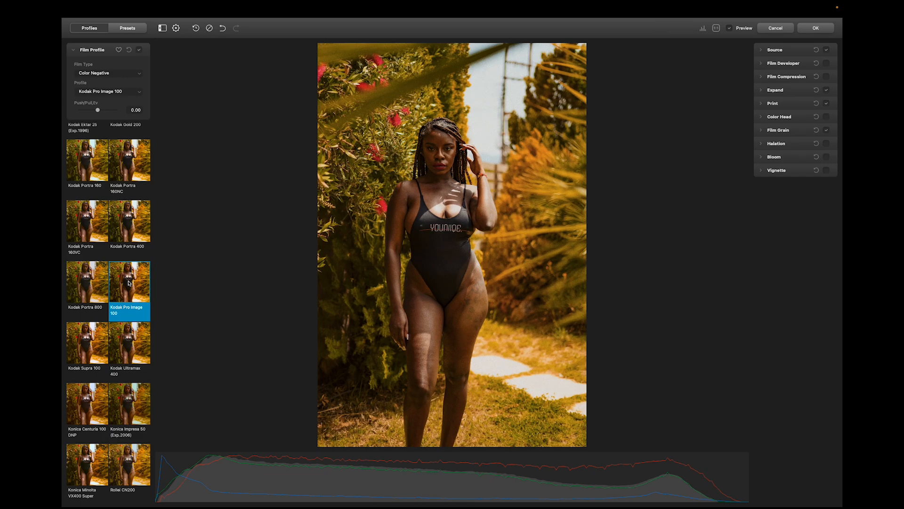
{"action": "left_click", "coordinate": [127, 354]}
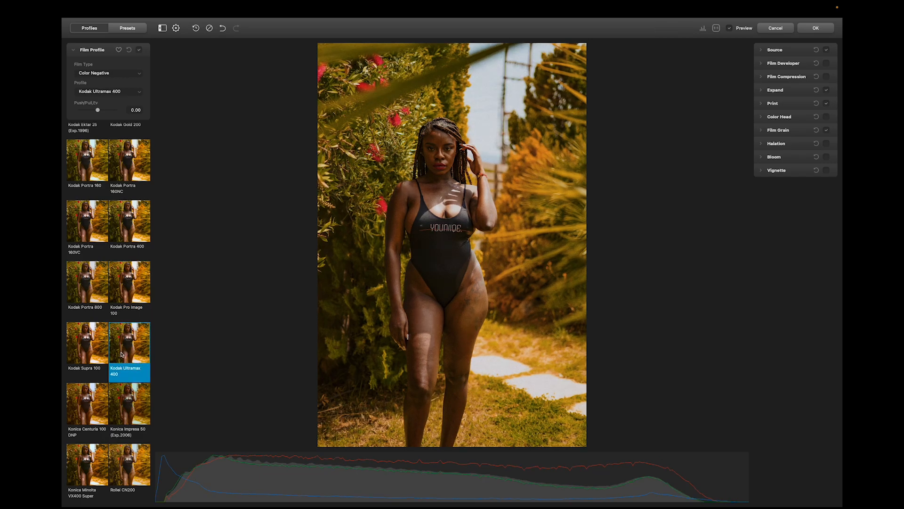
{"action": "left_click", "coordinate": [94, 343]}
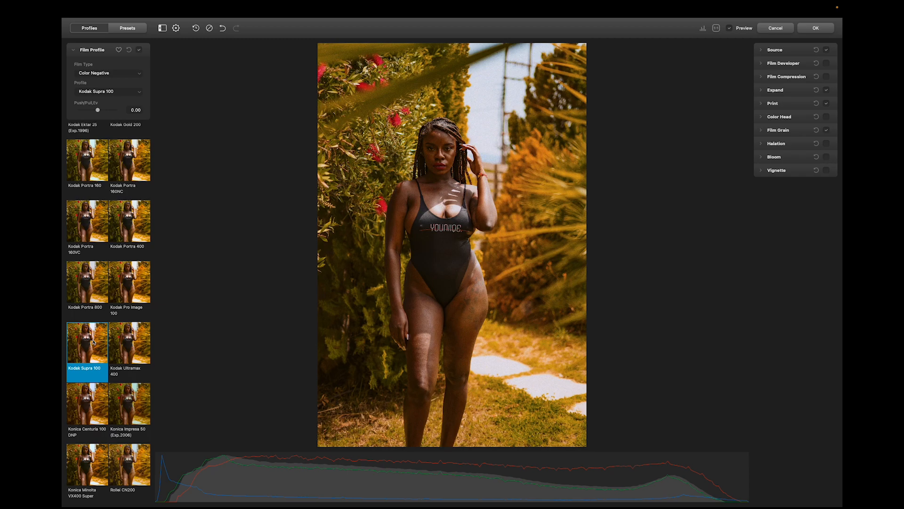
{"action": "left_click", "coordinate": [131, 354]}
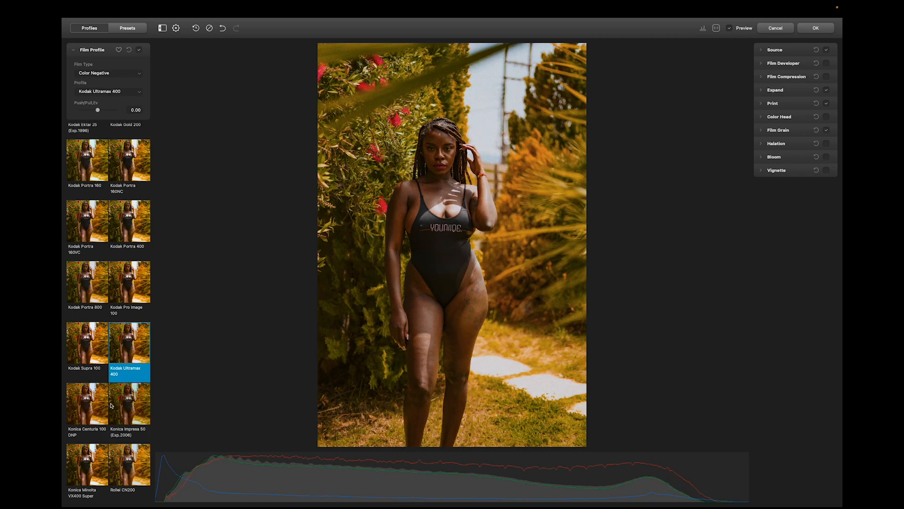
Try the Konica Centuria 100 DNP, Konica Impresa 50 and Konica Minolta VX400 Super profiles on the photo.
{"action": "left_click", "coordinate": [92, 413]}
{"action": "left_click", "coordinate": [118, 413]}
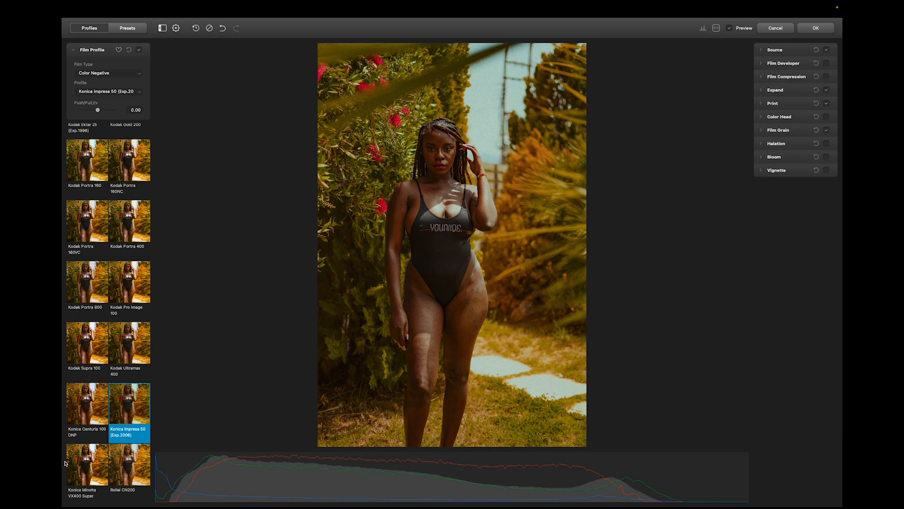
{"action": "left_click", "coordinate": [86, 463]}
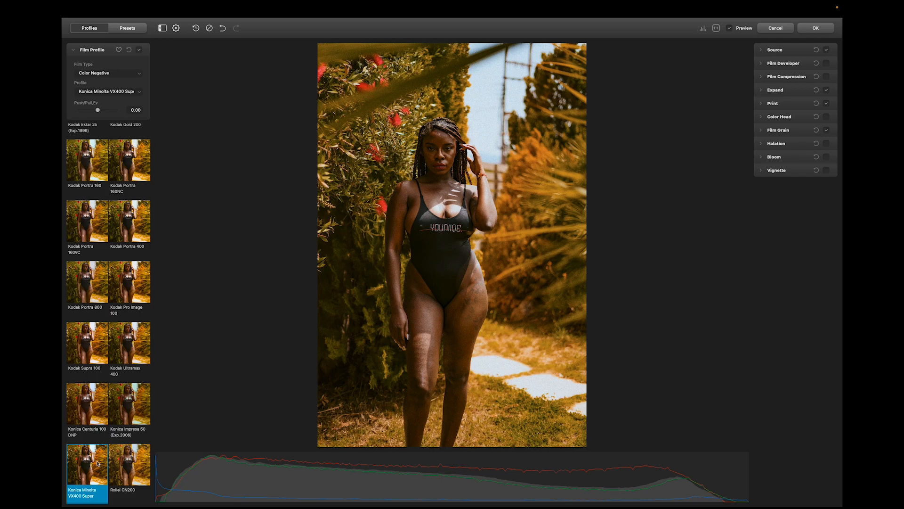
Reapply Kodak Portra 400 and then Kodak Portra 800 to compare the two looks.
{"action": "left_click", "coordinate": [139, 234]}
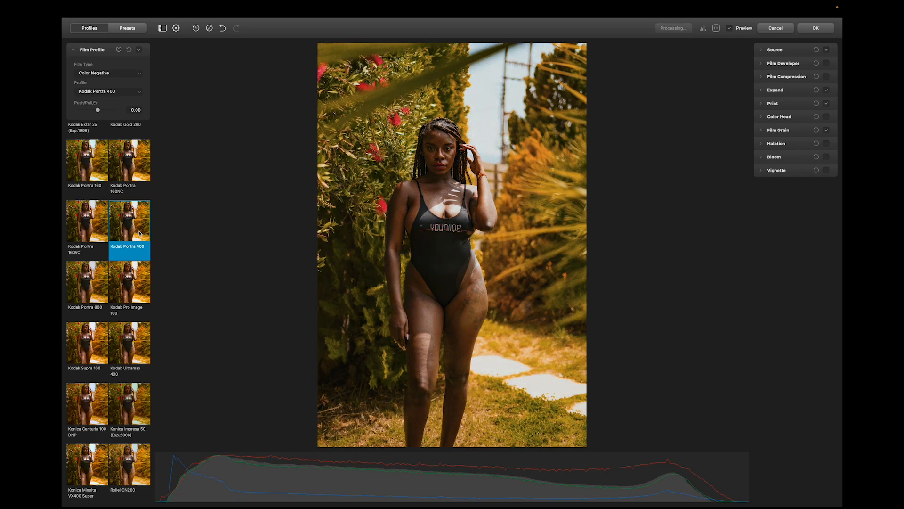
{"action": "left_click", "coordinate": [87, 270]}
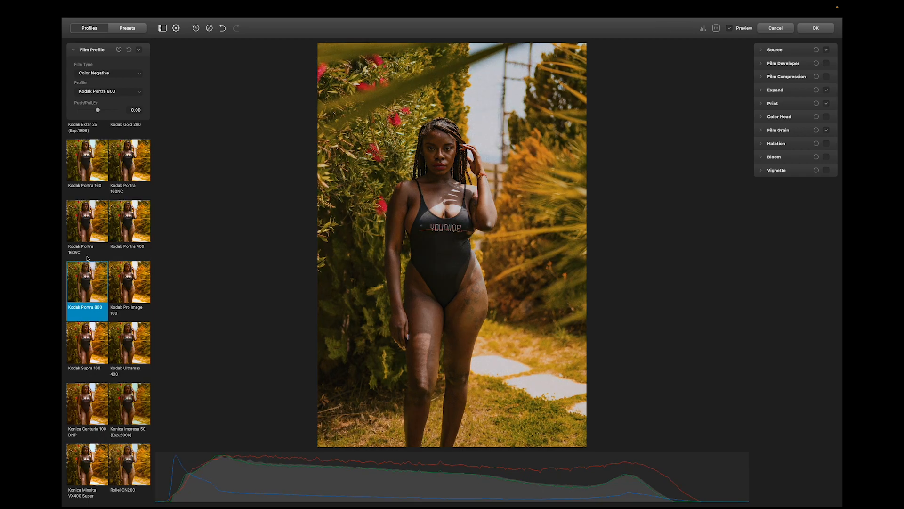
Change the film type to Color Positive and then to Instant to preview each type's first profile on the photo.
{"action": "left_click", "coordinate": [122, 73]}
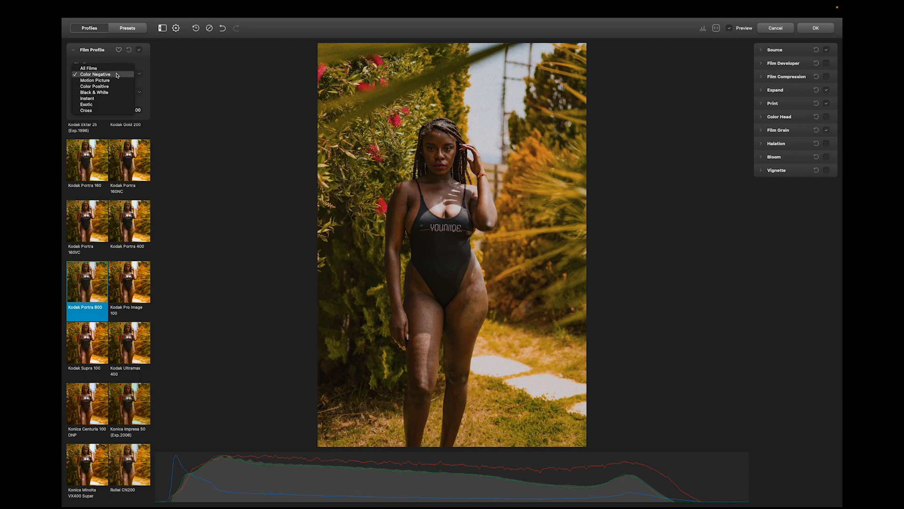
{"action": "left_click", "coordinate": [111, 87]}
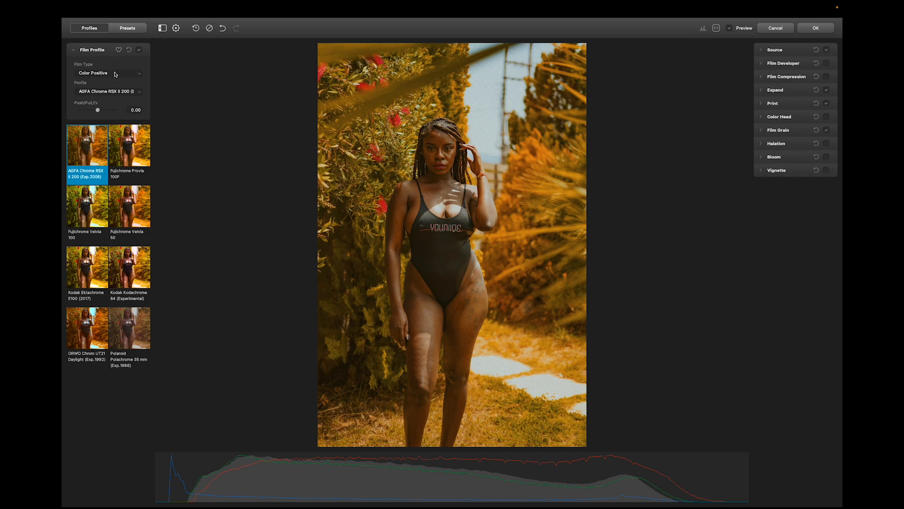
{"action": "left_click", "coordinate": [113, 75]}
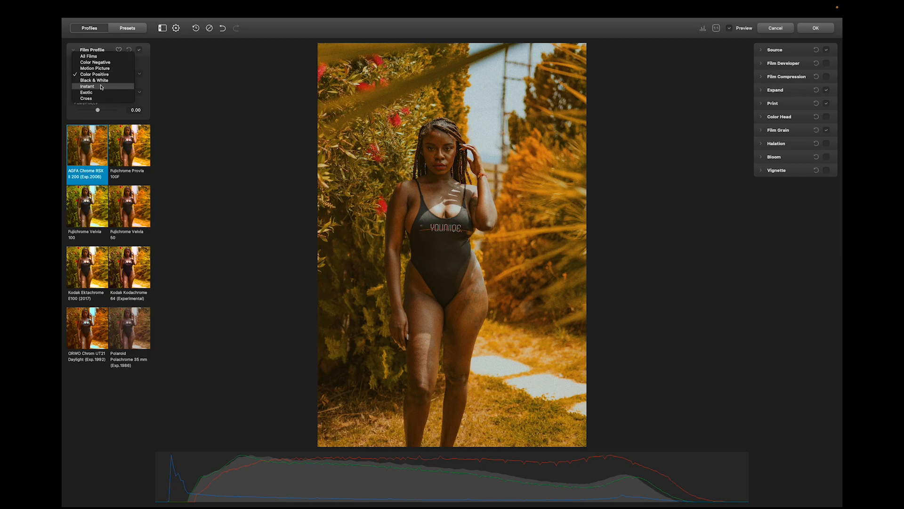
{"action": "left_click", "coordinate": [102, 86]}
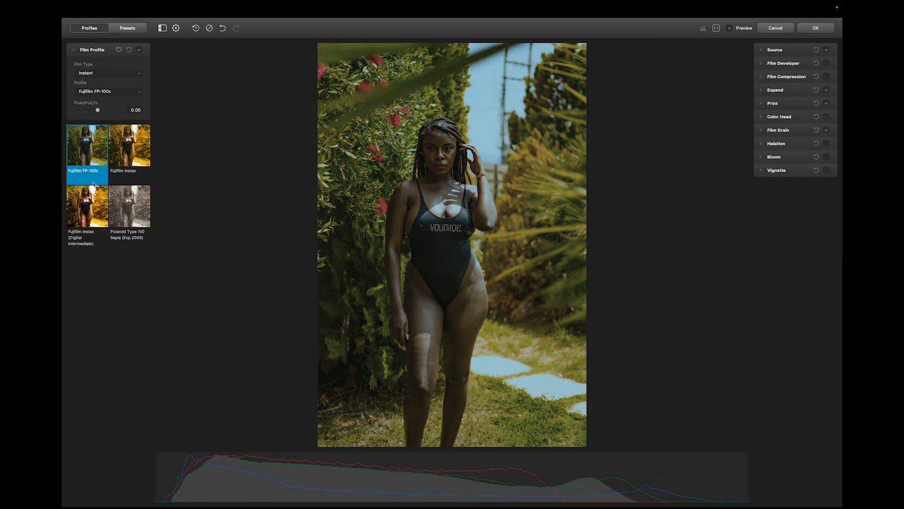
{"action": "left_click", "coordinate": [108, 92]}
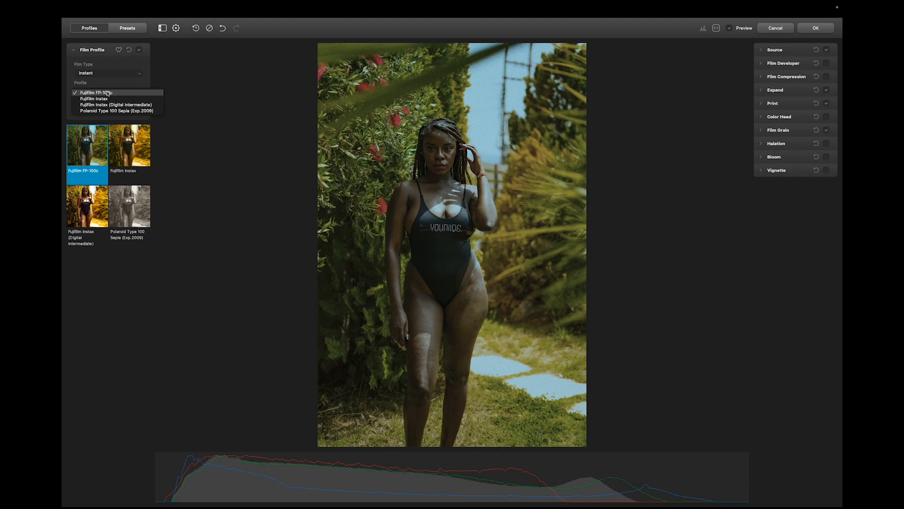
{"action": "left_click", "coordinate": [104, 73]}
Try the Exotic film type with the Lomochrome Purple XR 100-400 profile, followed by the Cross film type.
{"action": "left_click", "coordinate": [104, 74]}
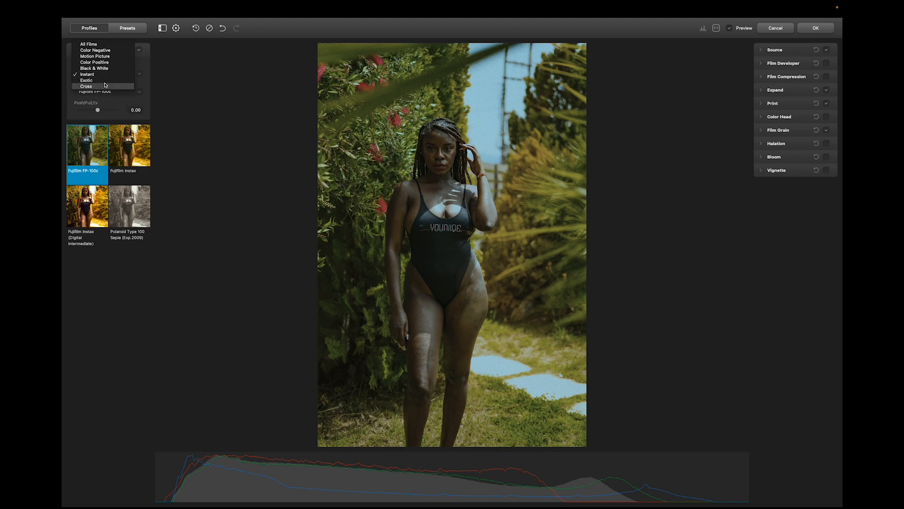
{"action": "left_click", "coordinate": [101, 80]}
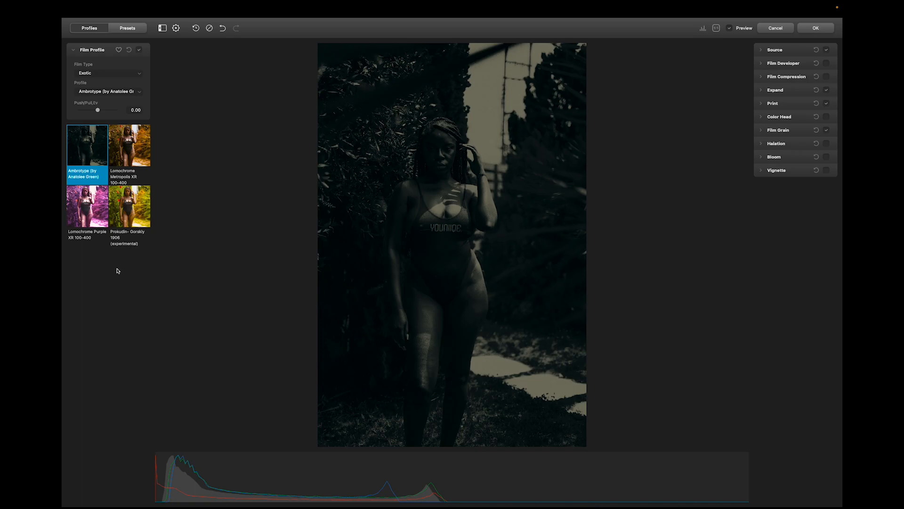
{"action": "left_click", "coordinate": [90, 211]}
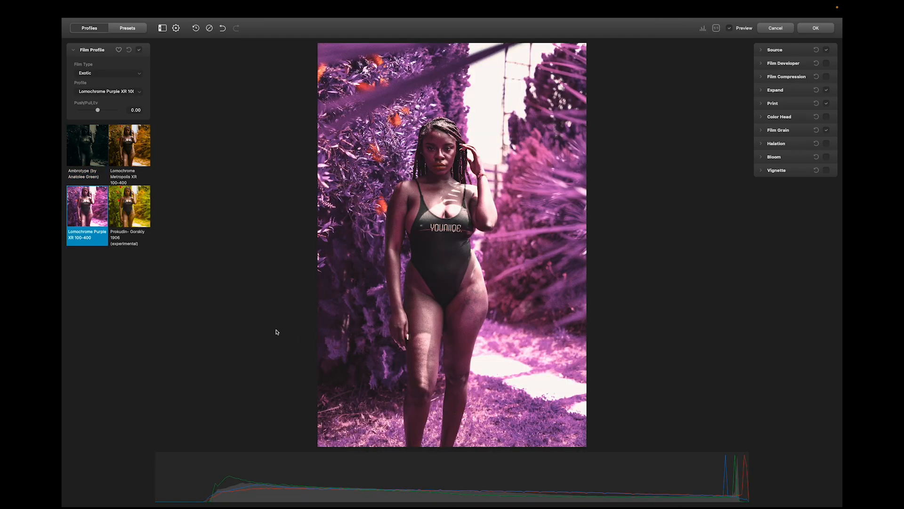
{"action": "left_click", "coordinate": [130, 73]}
{"action": "left_click", "coordinate": [118, 84]}
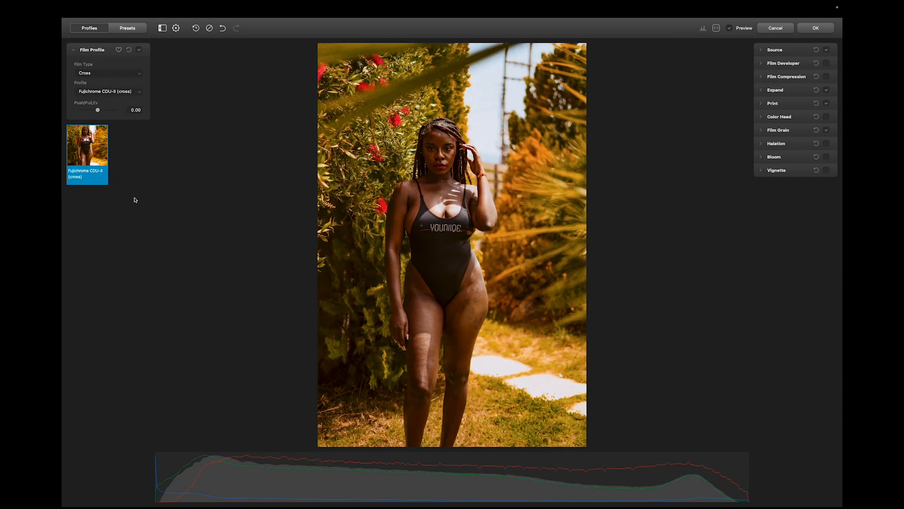
Change the film type to Black & White and try Ilford HP5 Plus 400, Ilford XP2 Super 400 and Kodak Eastman Double-K 5222.
{"action": "left_click", "coordinate": [136, 74]}
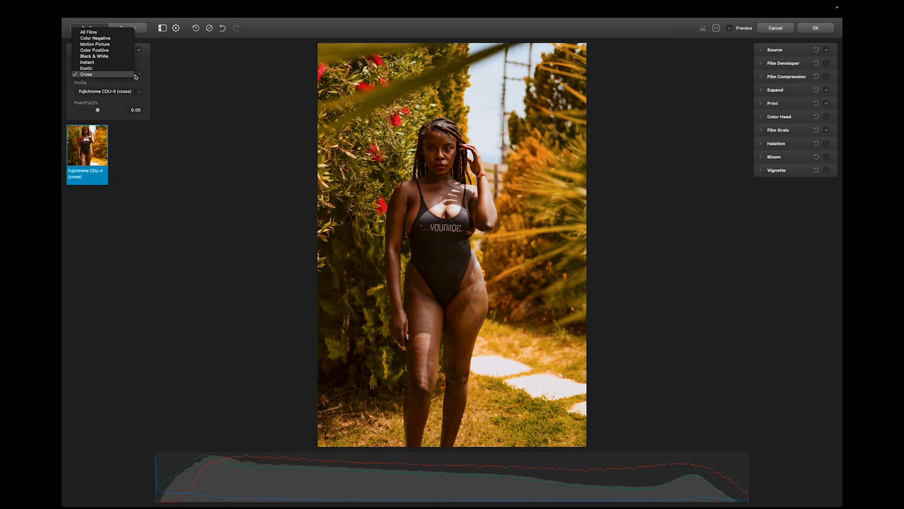
{"action": "left_click", "coordinate": [99, 56]}
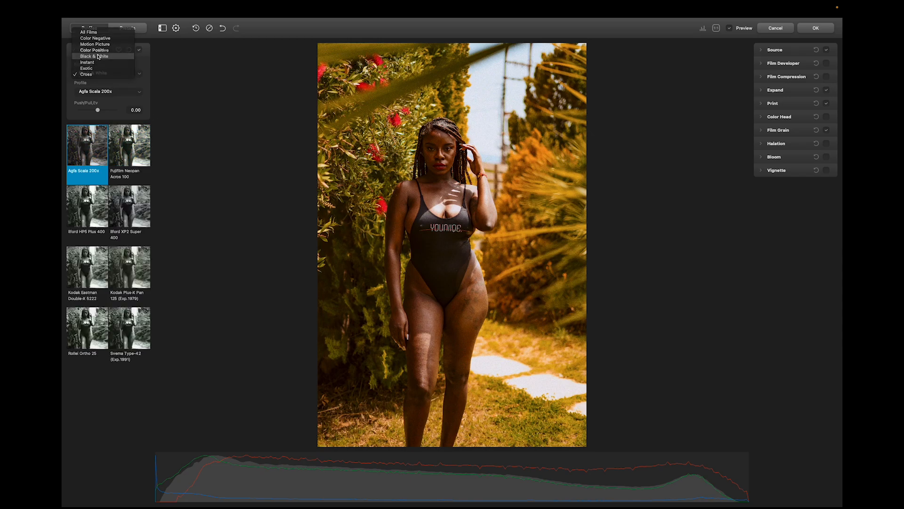
{"action": "left_click", "coordinate": [86, 216]}
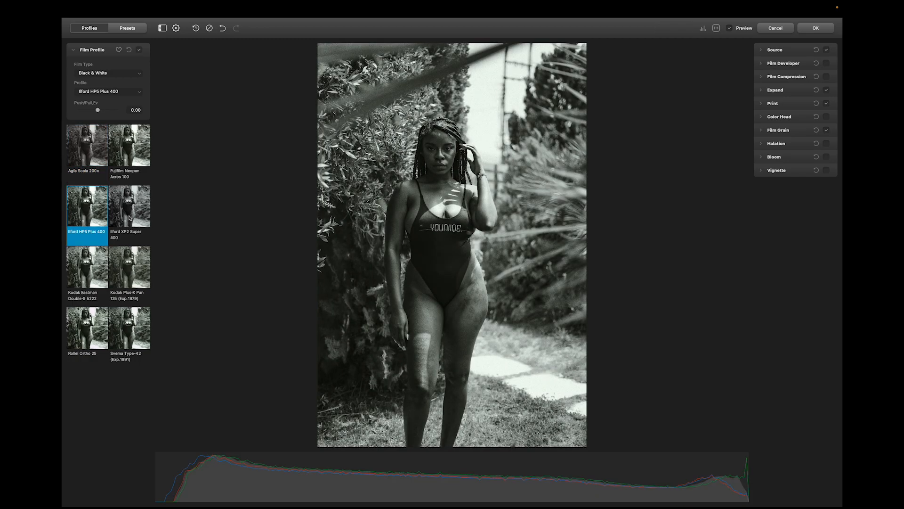
{"action": "left_click", "coordinate": [130, 217]}
{"action": "left_click", "coordinate": [94, 266]}
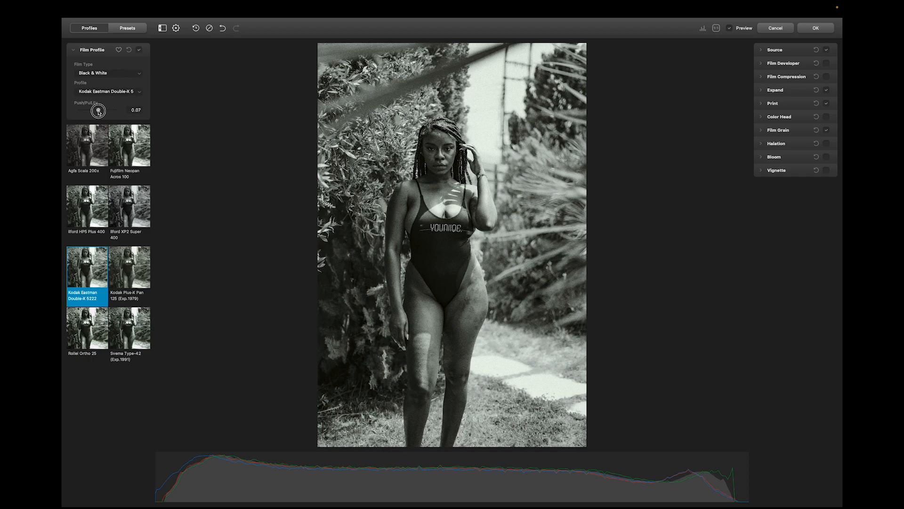
Try a higher Push/Pull value on the Kodak Eastman Double-K 5222 profile and reset it to 0.
{"action": "mouse_move", "coordinate": [101, 110]}
{"action": "left_mouse_down"}
{"action": "mouse_move", "coordinate": [121, 111]}
{"action": "mouse_move", "coordinate": [79, 107]}
{"action": "mouse_move", "coordinate": [141, 109]}
{"action": "mouse_move", "coordinate": [75, 106]}
{"action": "mouse_move", "coordinate": [133, 109]}
{"action": "mouse_move", "coordinate": [116, 111]}
{"action": "left_mouse_up"}
{"action": "double_click", "coordinate": [116, 110]}
Change the film type to Motion Picture and apply the Kodak Vision3 250D profile.
{"action": "left_click", "coordinate": [120, 73]}
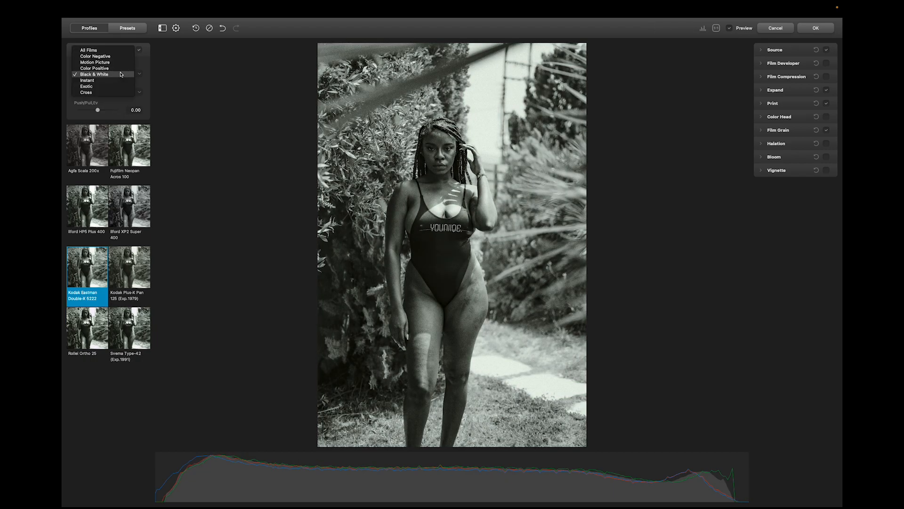
{"action": "left_click", "coordinate": [112, 64]}
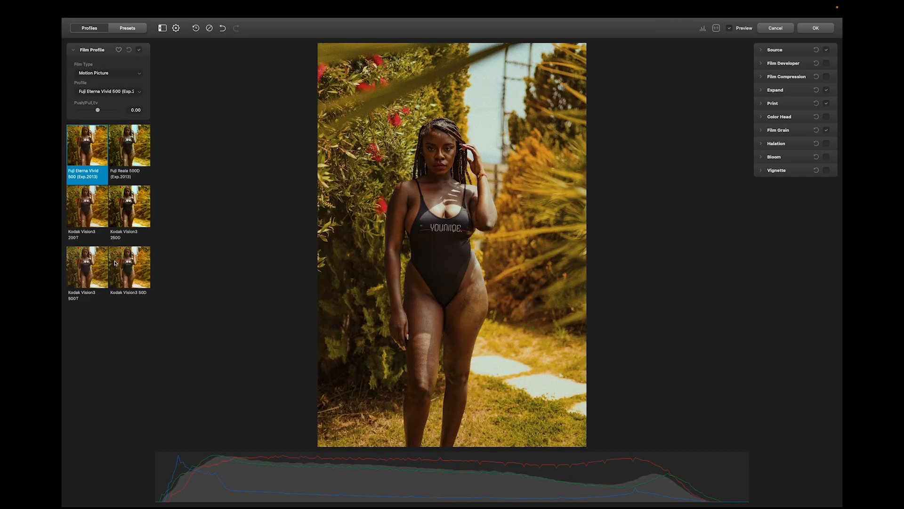
{"action": "left_click", "coordinate": [126, 212]}
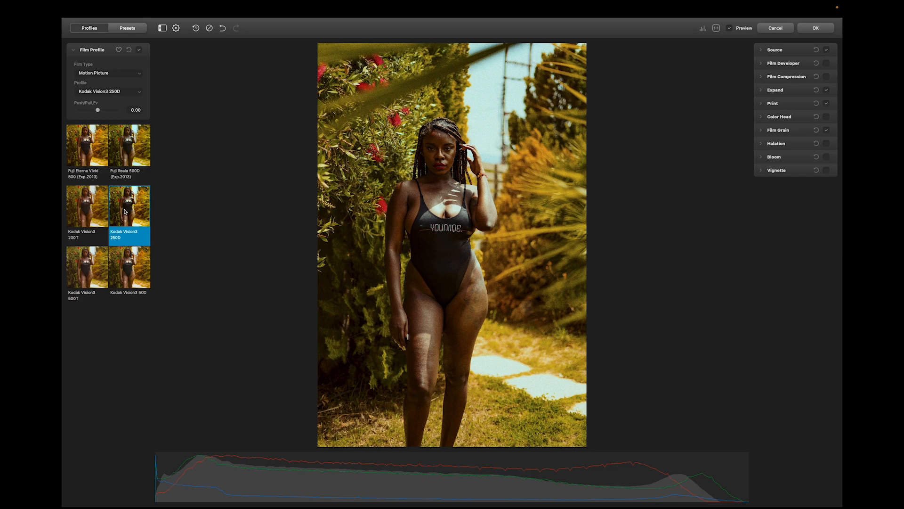
In the Source settings, test Exposure Compensation at about 0.44 and a higher Temperature Compensation, resetting each to 0.
{"action": "left_click", "coordinate": [761, 51]}
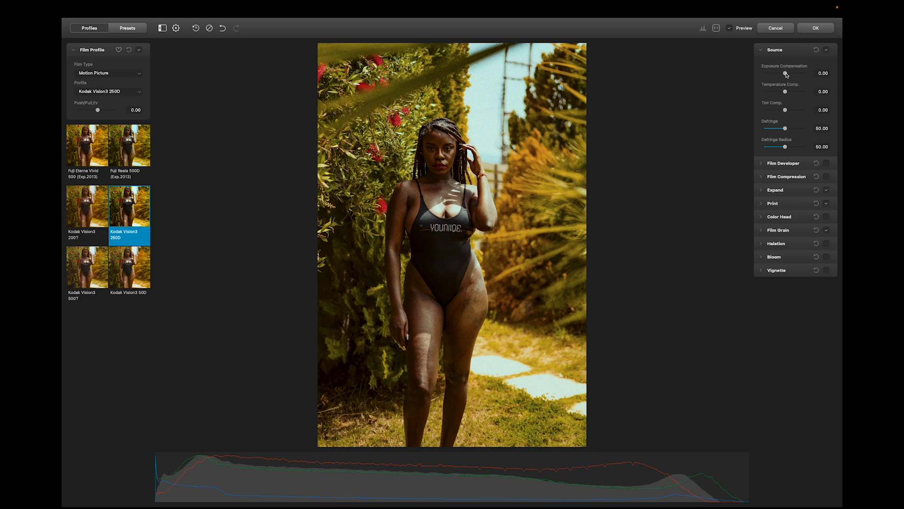
{"action": "mouse_move", "coordinate": [786, 75]}
{"action": "left_mouse_down"}
{"action": "mouse_move", "coordinate": [778, 76]}
{"action": "mouse_move", "coordinate": [785, 74]}
{"action": "left_mouse_up"}
{"action": "mouse_move", "coordinate": [786, 75]}
{"action": "left_mouse_down"}
{"action": "mouse_move", "coordinate": [804, 74]}
{"action": "mouse_move", "coordinate": [758, 76]}
{"action": "mouse_move", "coordinate": [789, 76]}
{"action": "left_mouse_up"}
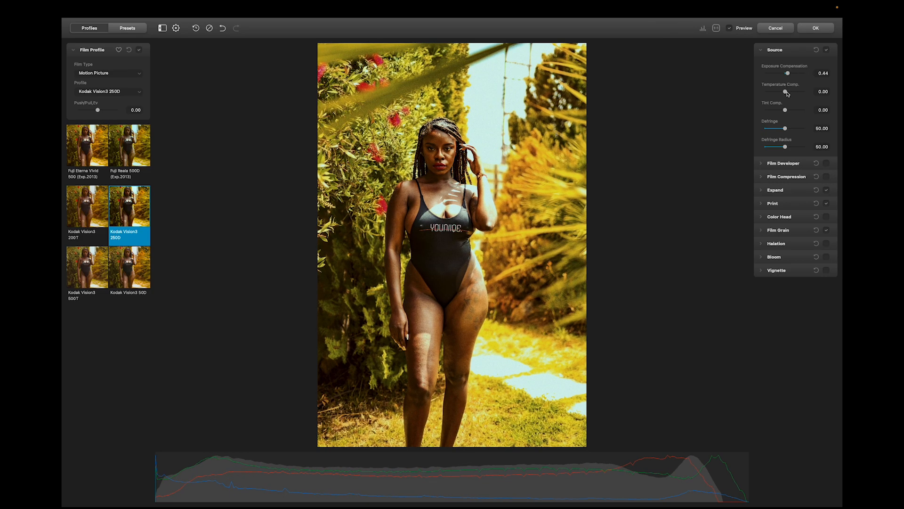
{"action": "double_click", "coordinate": [788, 74]}
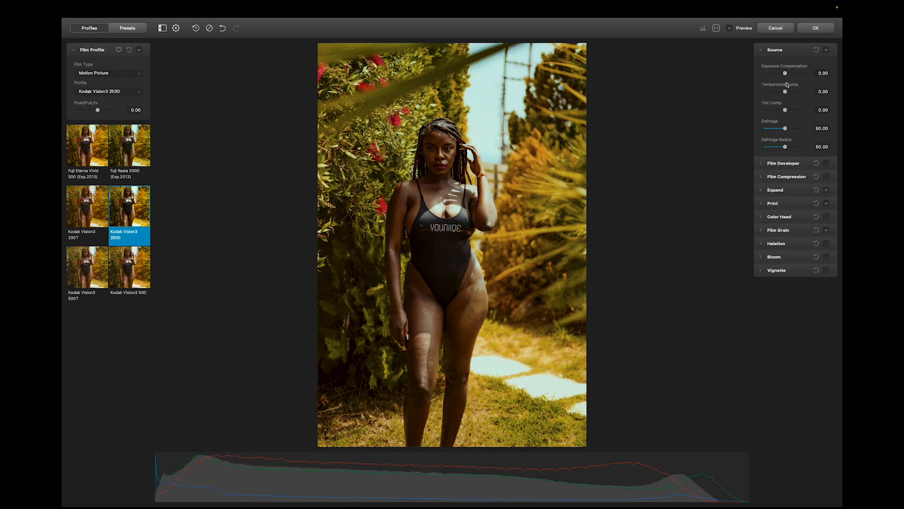
{"action": "mouse_move", "coordinate": [786, 93]}
{"action": "left_mouse_down"}
{"action": "mouse_move", "coordinate": [778, 93]}
{"action": "mouse_move", "coordinate": [790, 93]}
{"action": "left_mouse_up"}
{"action": "double_click", "coordinate": [790, 93]}
Turn on Film Developer to look over its contrast, gamma and color settings, and turn it off again.
{"action": "left_click", "coordinate": [761, 164]}
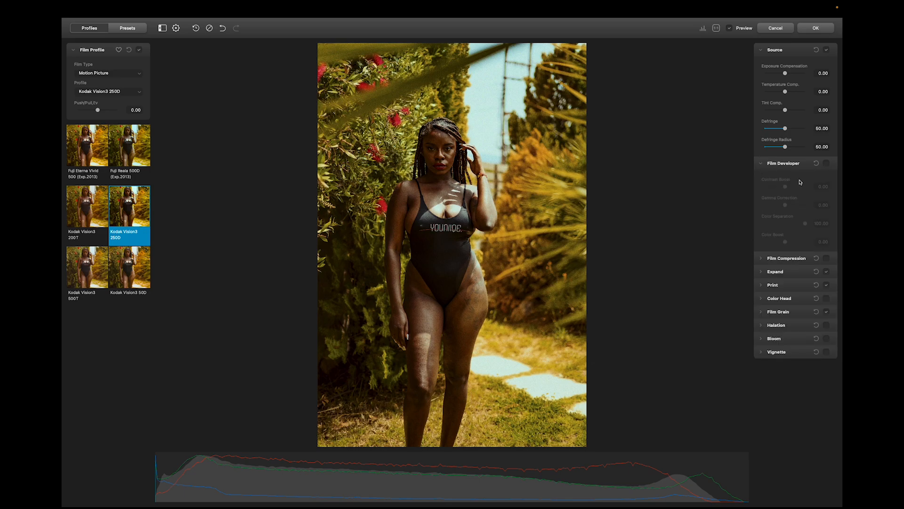
{"action": "left_click", "coordinate": [826, 163]}
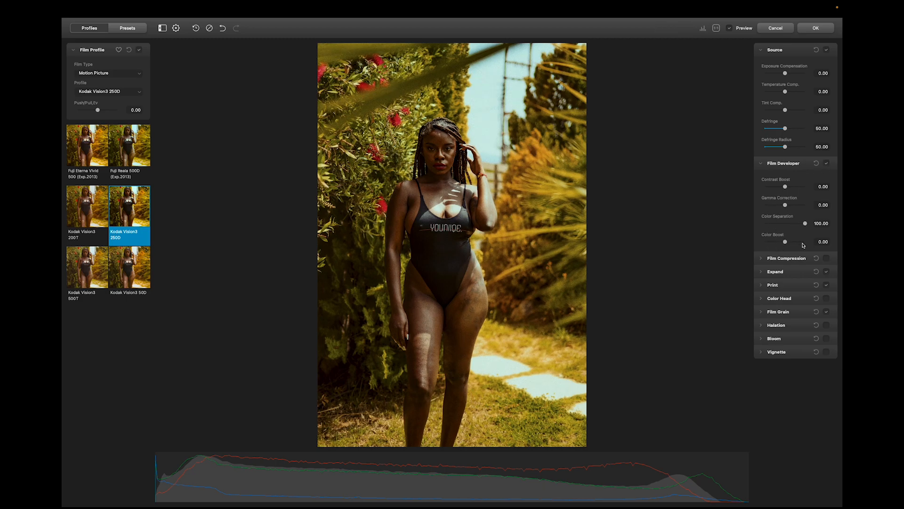
{"action": "left_click", "coordinate": [826, 163]}
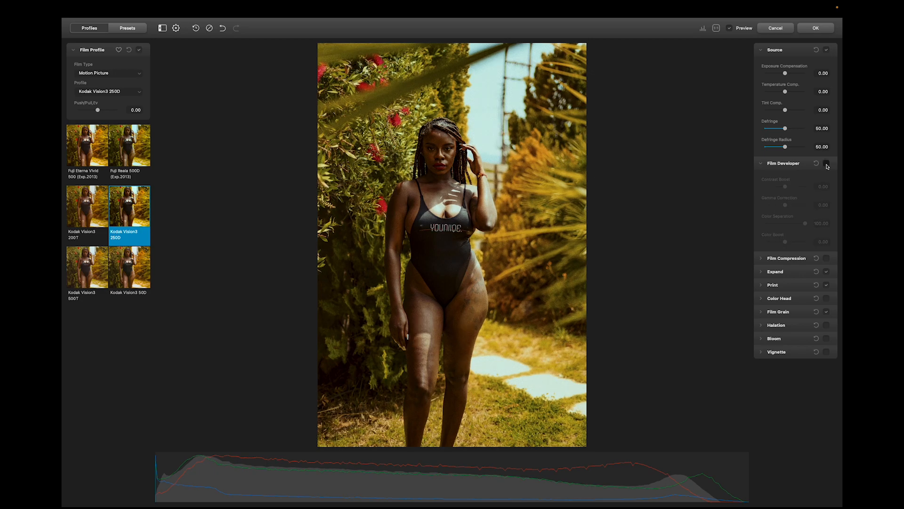
{"action": "left_click", "coordinate": [759, 163]}
Enable Film Compression with Impact at about 62.6 and White Point at about 101.2, comparing the photo with it off and on.
{"action": "left_click", "coordinate": [761, 177]}
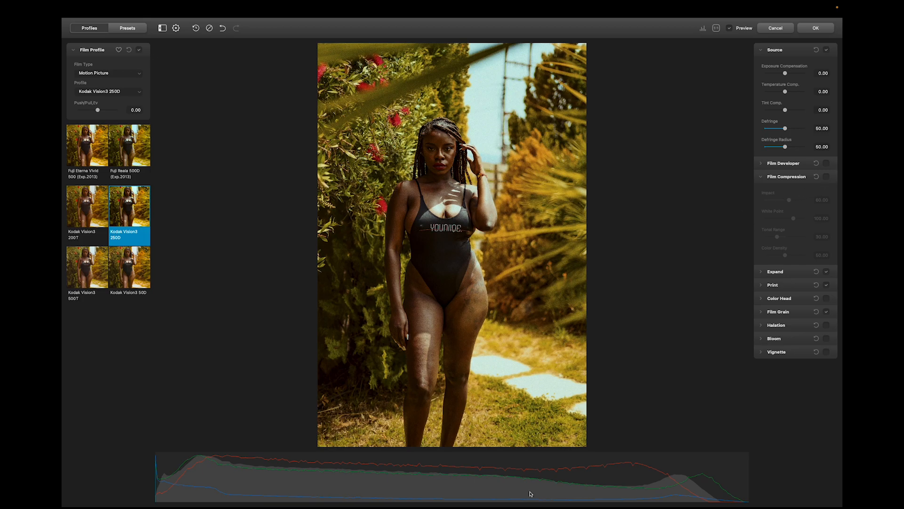
{"action": "left_click", "coordinate": [827, 177]}
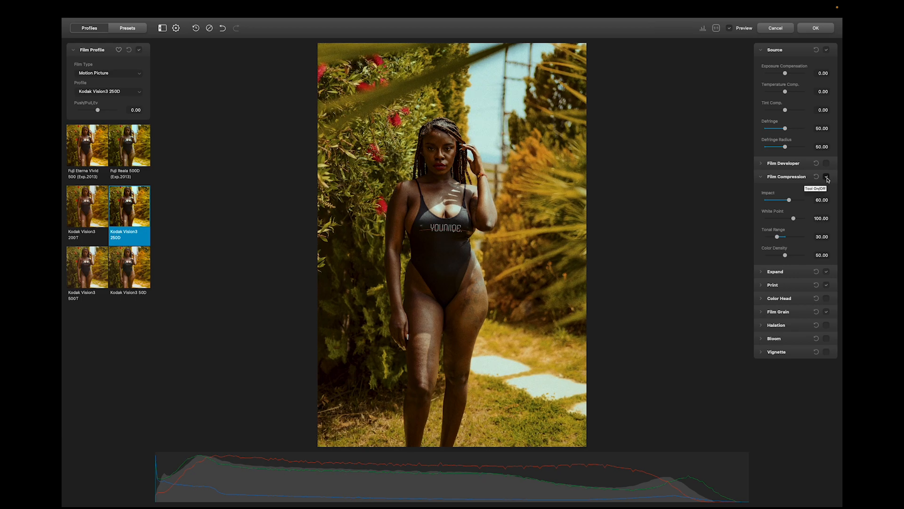
{"action": "left_click_drag", "start_coordinate": [791, 202], "coordinate": [795, 220]}
{"action": "left_click", "coordinate": [827, 177]}
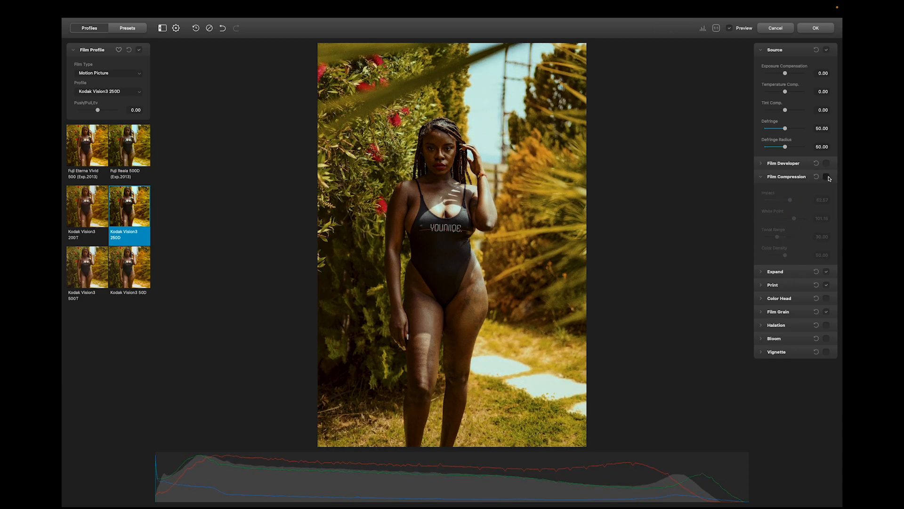
{"action": "left_click", "coordinate": [827, 178]}
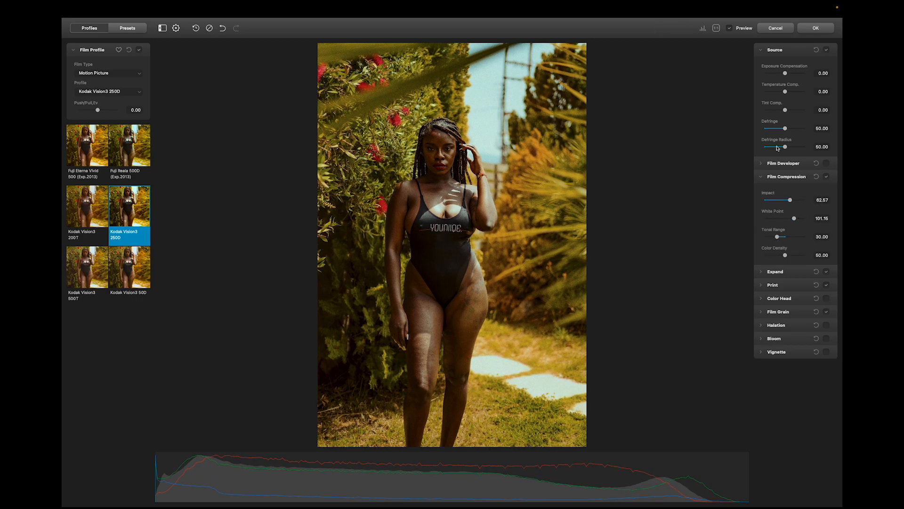
{"action": "left_click", "coordinate": [762, 182]}
Look over the Expand settings and change the Print profile to Linear.
{"action": "left_click", "coordinate": [762, 191]}
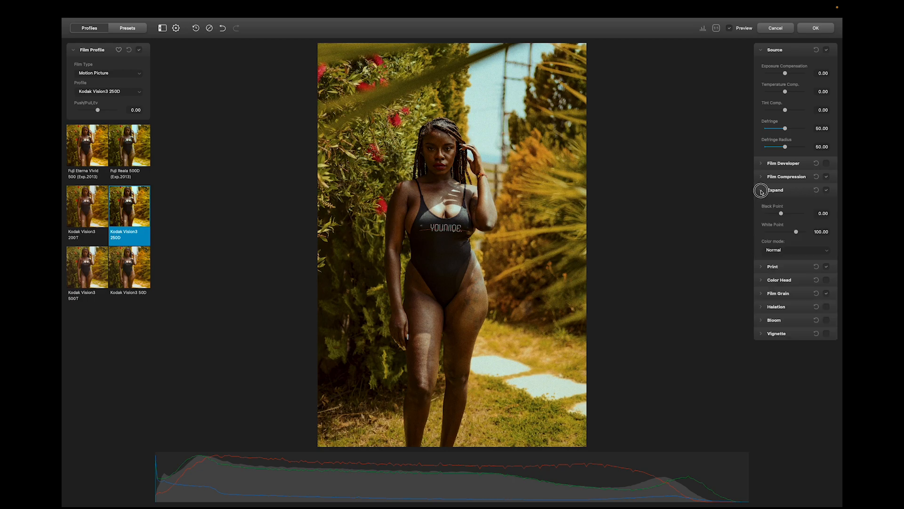
{"action": "left_click", "coordinate": [762, 191]}
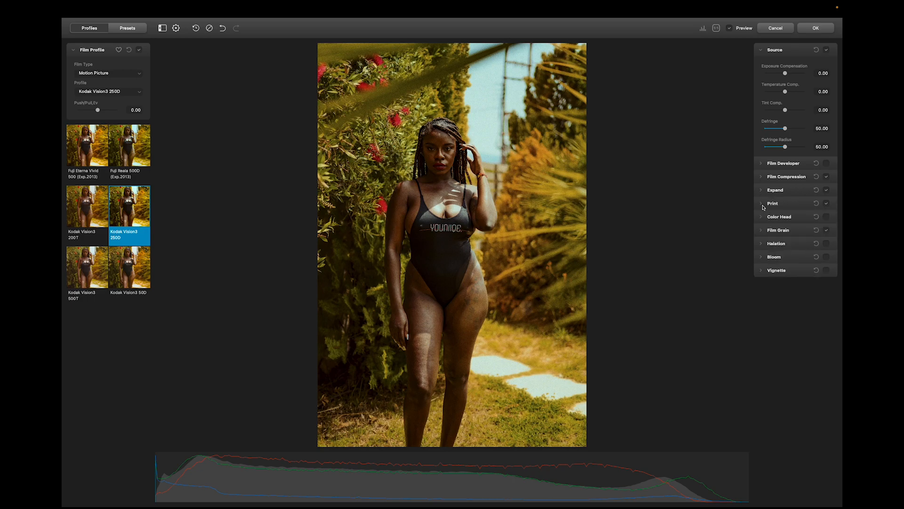
{"action": "left_click", "coordinate": [762, 204]}
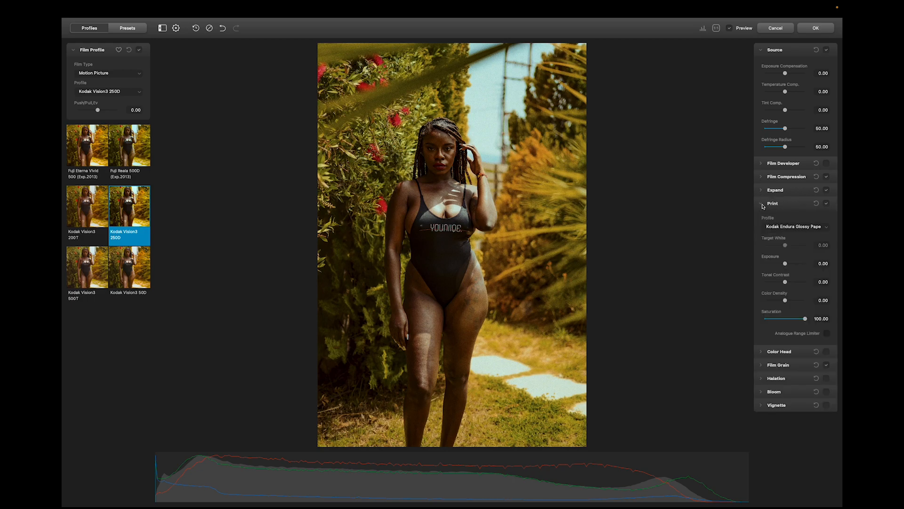
{"action": "left_click", "coordinate": [807, 227]}
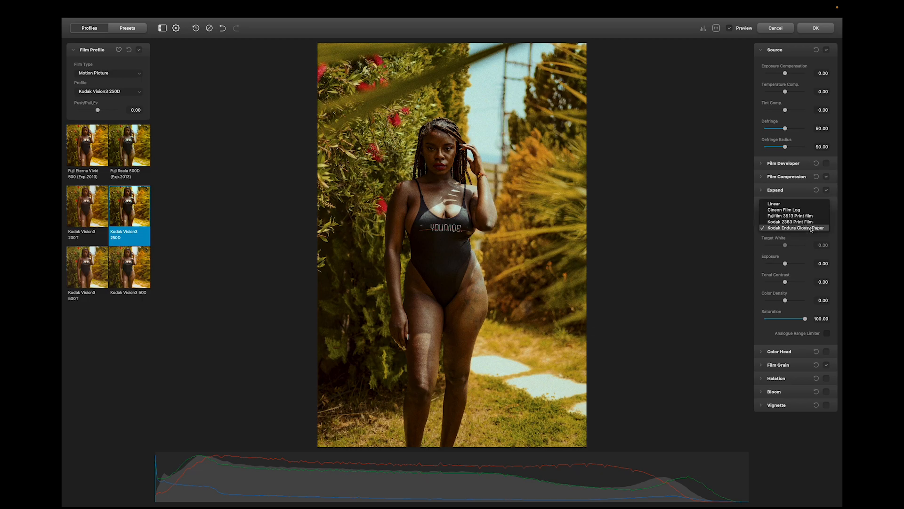
{"action": "left_click", "coordinate": [770, 204]}
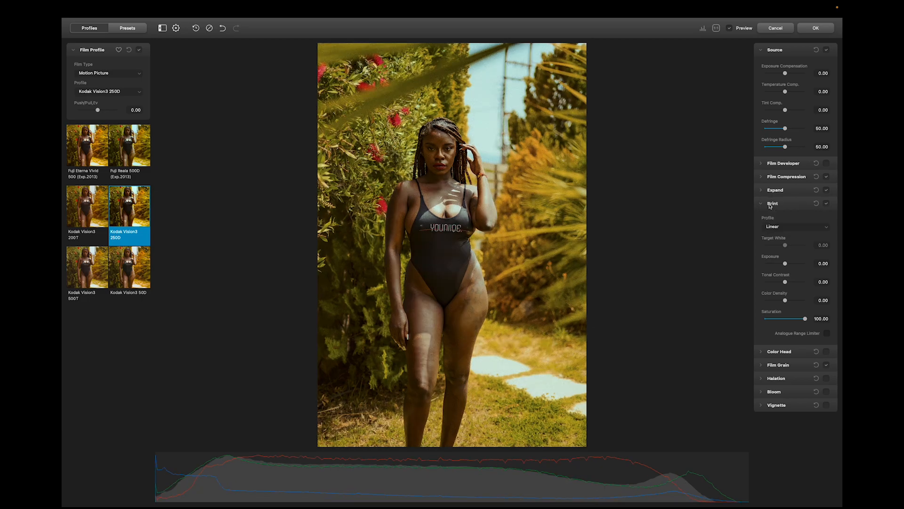
Try the Cineon Film Log print profile, and apply Fujifilm 3513 Print film instead.
{"action": "left_click", "coordinate": [786, 230]}
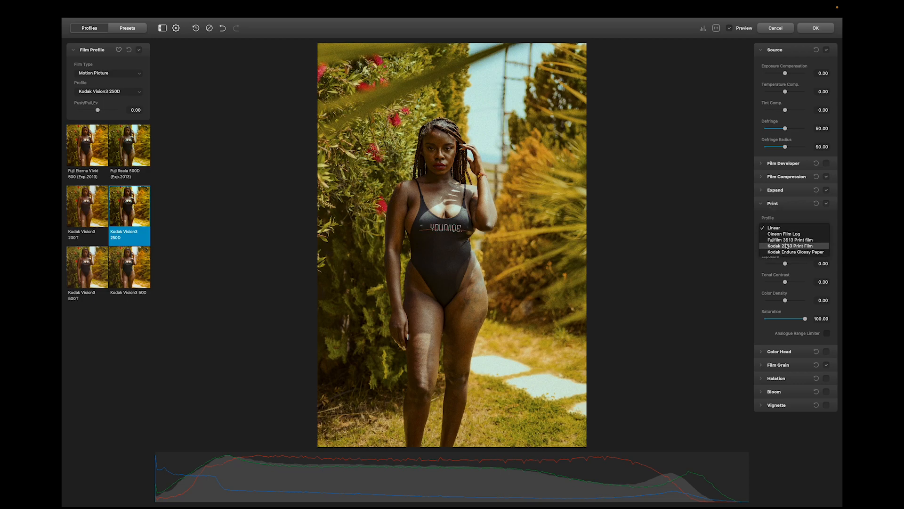
{"action": "left_click", "coordinate": [785, 234]}
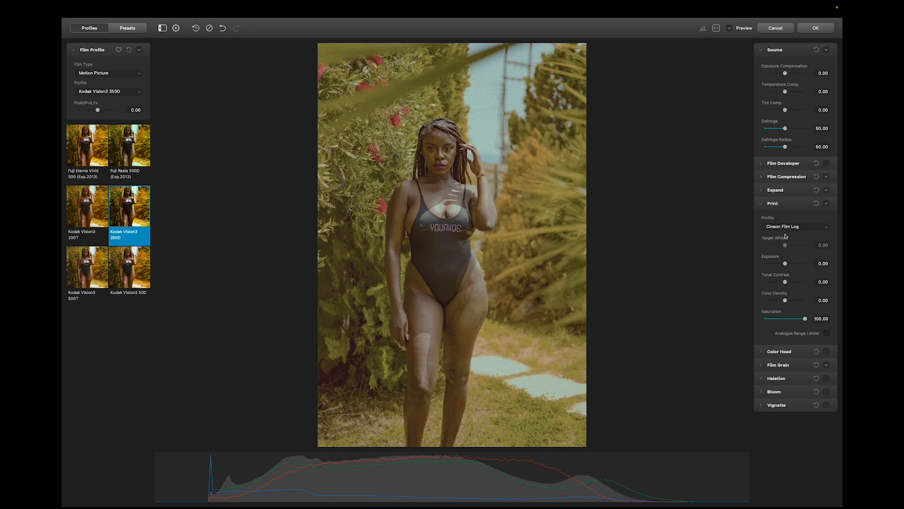
{"action": "left_click", "coordinate": [787, 230]}
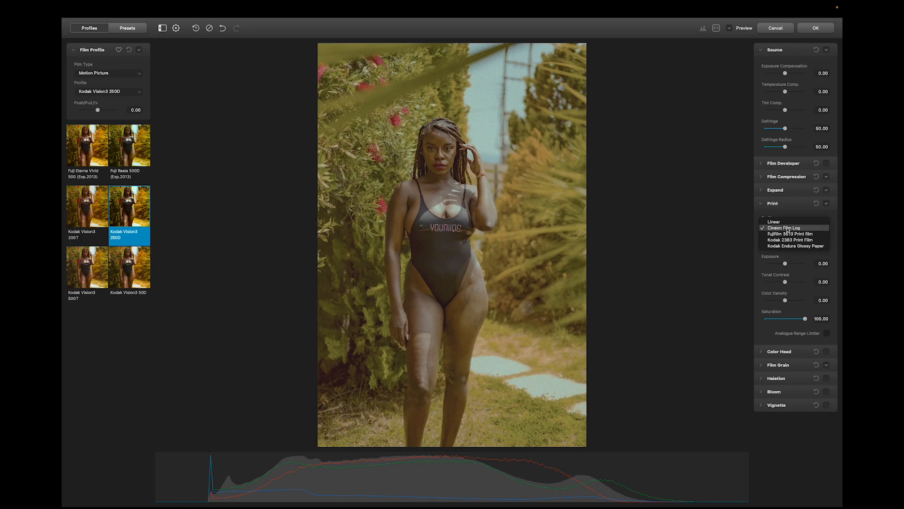
{"action": "left_click", "coordinate": [790, 225]}
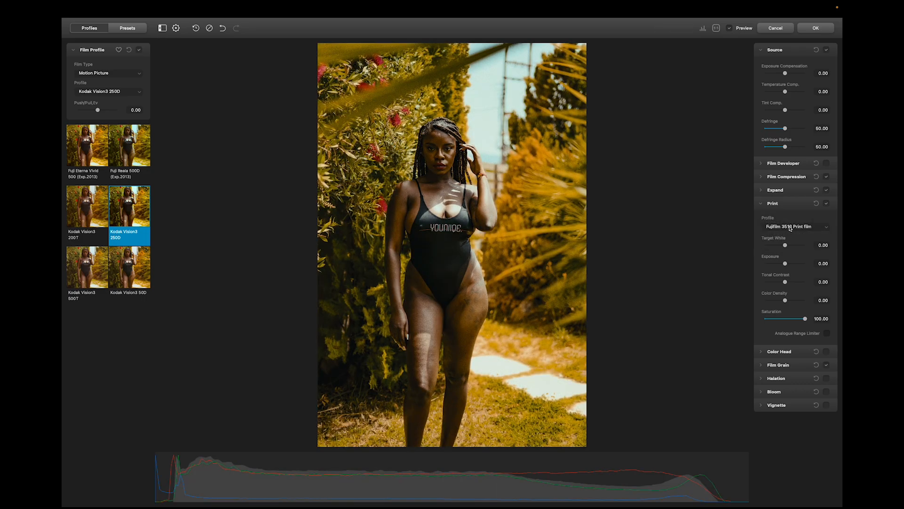
Try the Kodak 2383 Print Film profile for Print, and apply Kodak Endura Glossy Paper instead.
{"action": "left_click", "coordinate": [790, 227]}
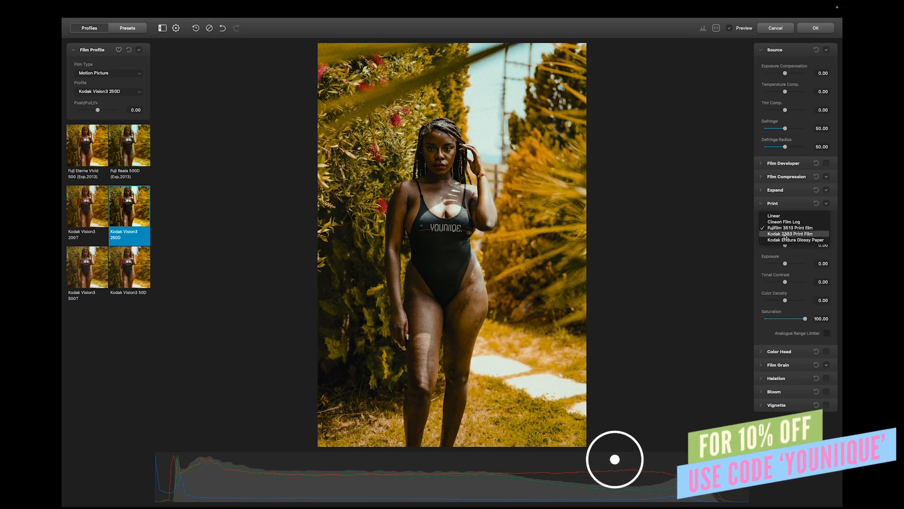
{"action": "left_click", "coordinate": [785, 237]}
{"action": "left_click", "coordinate": [788, 227]}
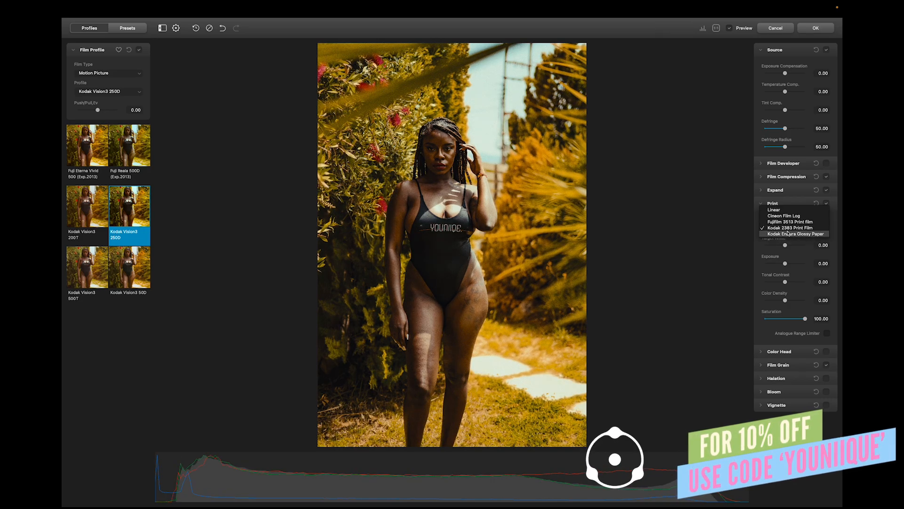
{"action": "left_click", "coordinate": [788, 234]}
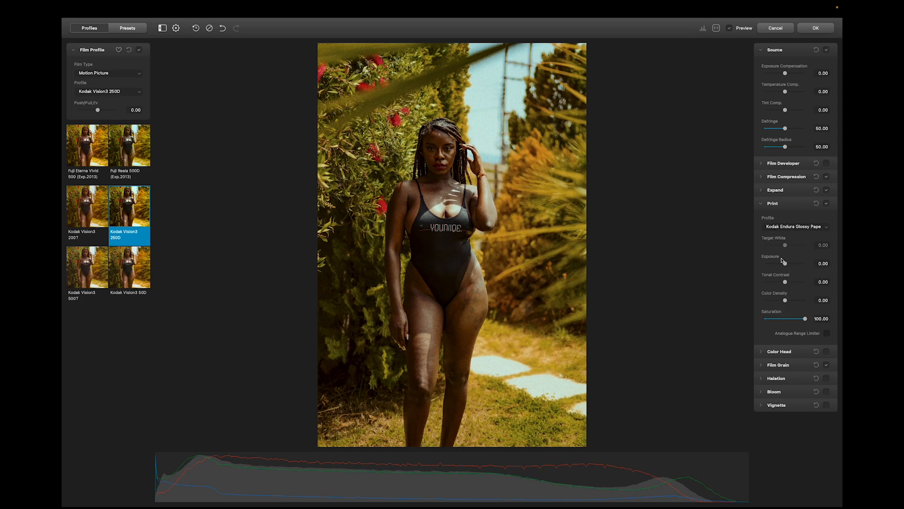
{"action": "left_click", "coordinate": [765, 204]}
Try Color Head with Yellow-Blue at about 19.28 and Magenta-Green at about 9.81, turn it off, and compare the photo with and without Print.
{"action": "left_click", "coordinate": [763, 216]}
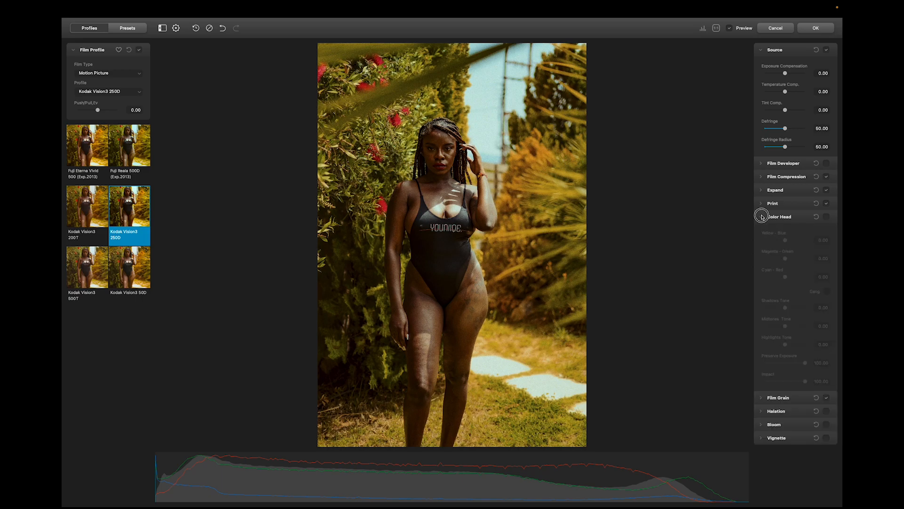
{"action": "left_click", "coordinate": [826, 216]}
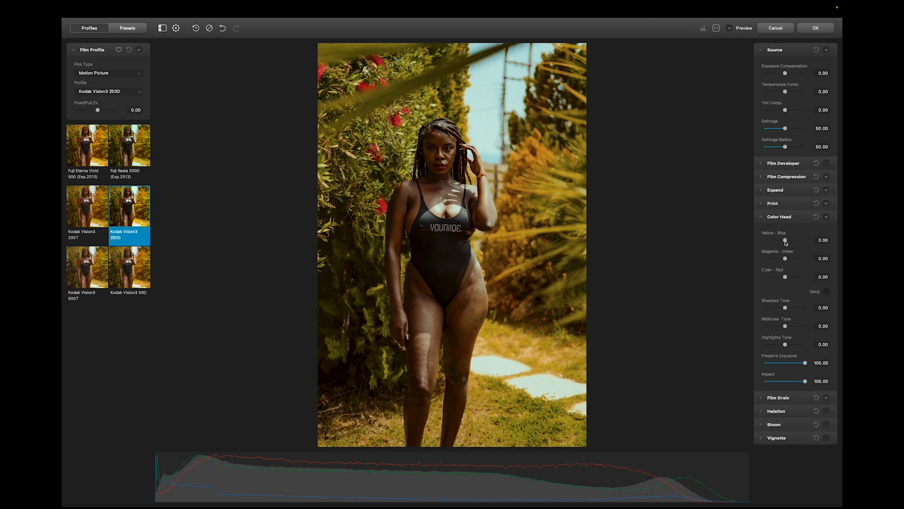
{"action": "mouse_move", "coordinate": [786, 242]}
{"action": "left_mouse_down"}
{"action": "mouse_move", "coordinate": [793, 242]}
{"action": "mouse_move", "coordinate": [785, 257]}
{"action": "mouse_move", "coordinate": [773, 257]}
{"action": "mouse_move", "coordinate": [789, 258]}
{"action": "left_mouse_up"}
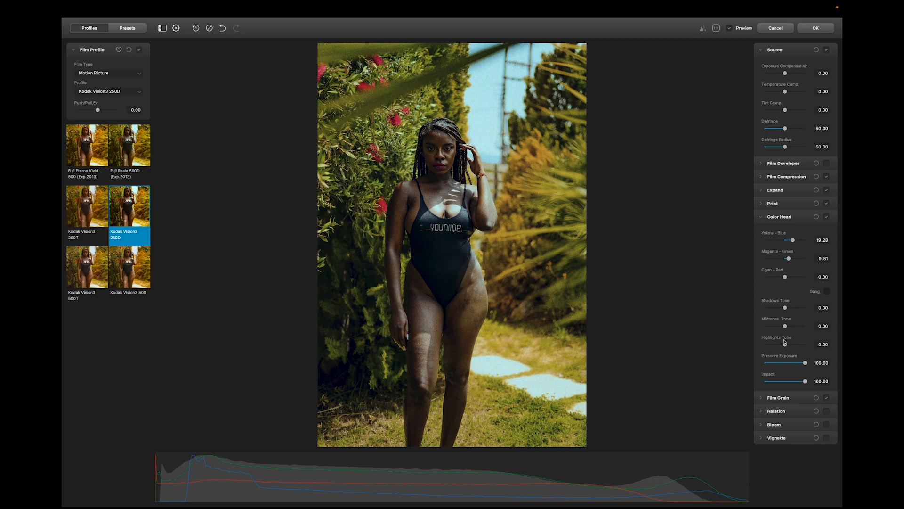
{"action": "left_click", "coordinate": [825, 217]}
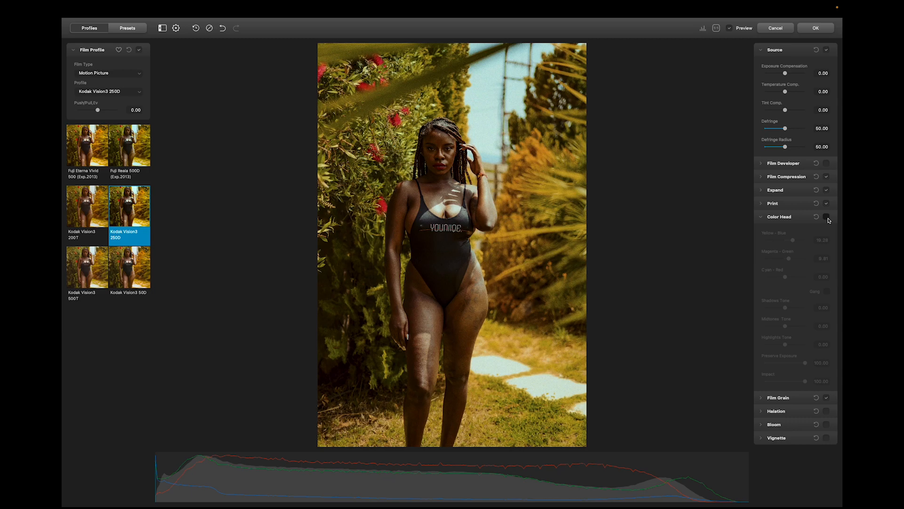
{"action": "left_click", "coordinate": [827, 204]}
{"action": "left_click", "coordinate": [826, 204]}
Look over the Film Grain settings and compare the Positive film type with Negative.
{"action": "left_click", "coordinate": [767, 399]}
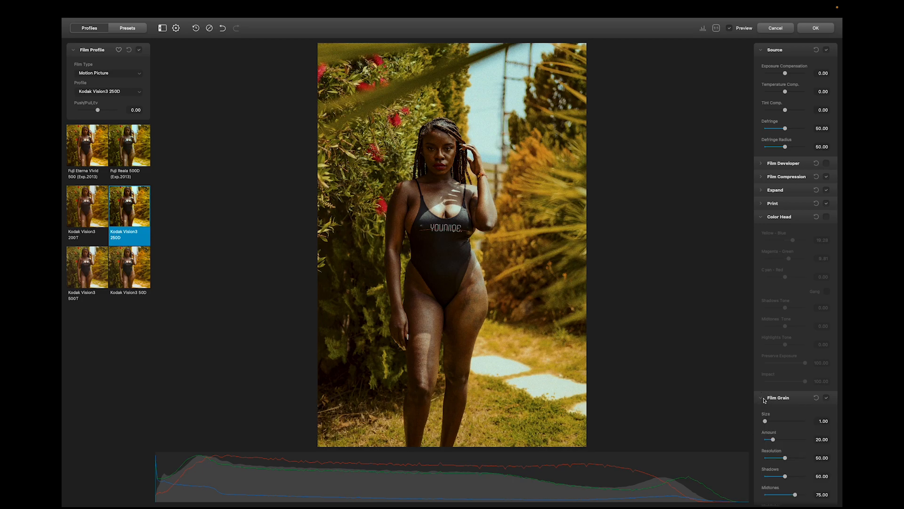
{"action": "scroll", "coordinate": [765, 400], "scroll_direction": "down", "scroll_amount": 5}
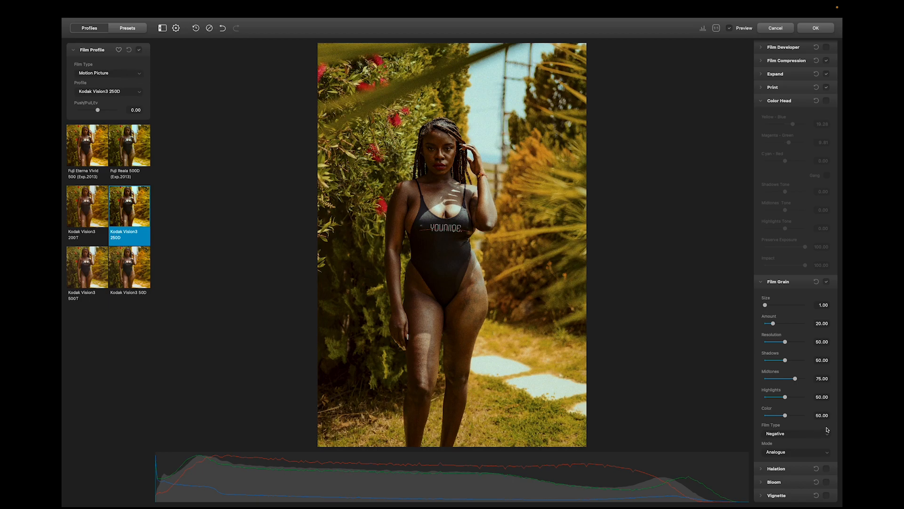
{"action": "left_click", "coordinate": [804, 437]}
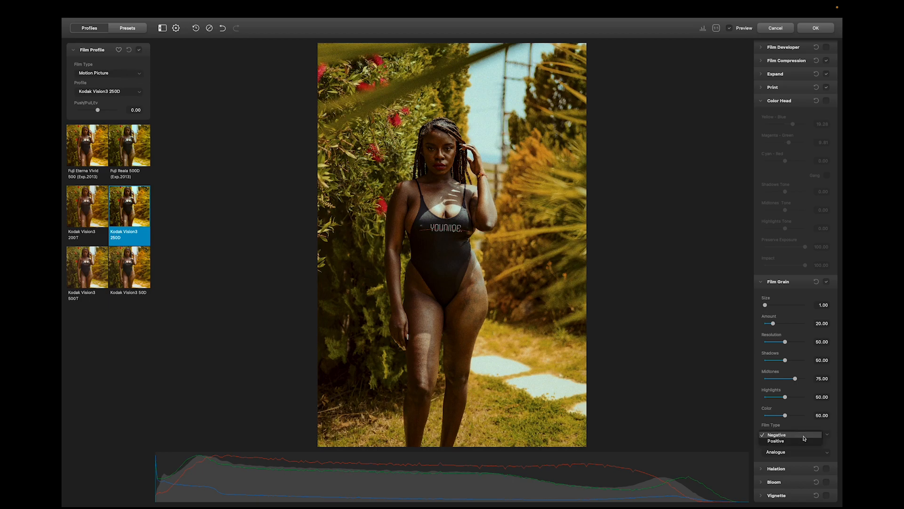
{"action": "left_click", "coordinate": [800, 443]}
{"action": "left_click", "coordinate": [802, 434]}
{"action": "left_click", "coordinate": [774, 426]}
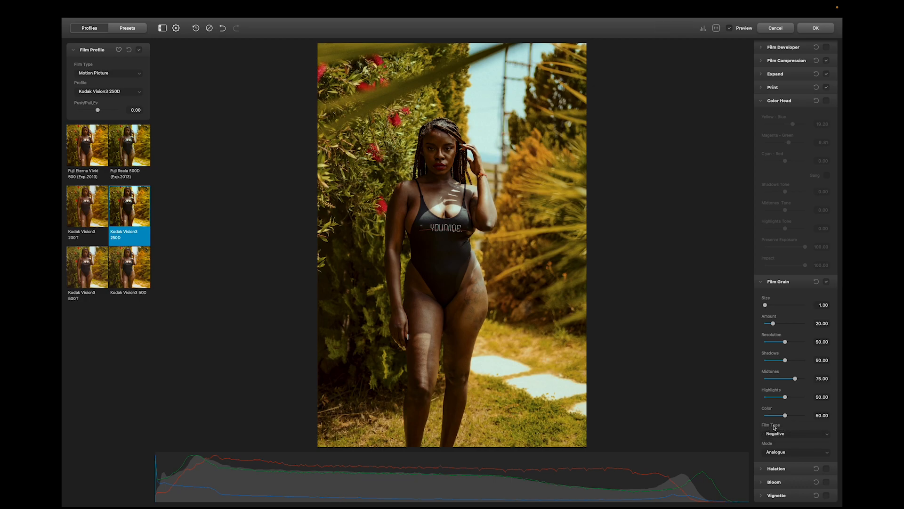
Check the grain on the enlarged photo and set its Size to about 9.08 and Amount to about 29.77.
{"action": "left_click", "coordinate": [480, 150]}
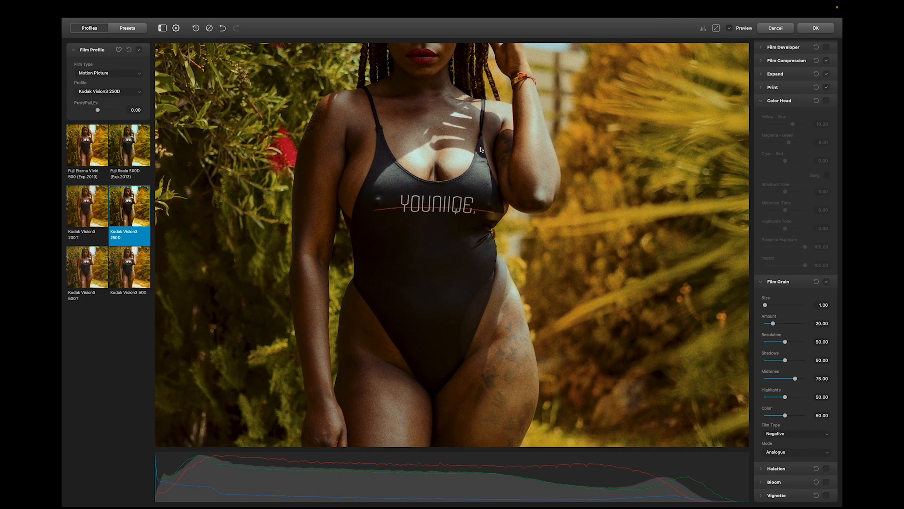
{"action": "left_click", "coordinate": [567, 152]}
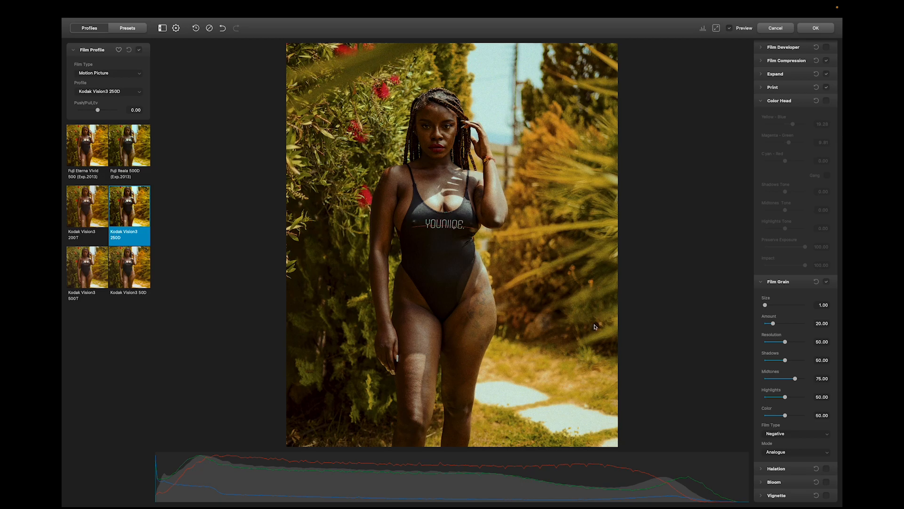
{"action": "left_click", "coordinate": [775, 305]}
{"action": "left_click_drag", "start_coordinate": [775, 306], "coordinate": [795, 306]}
{"action": "left_click", "coordinate": [789, 324]}
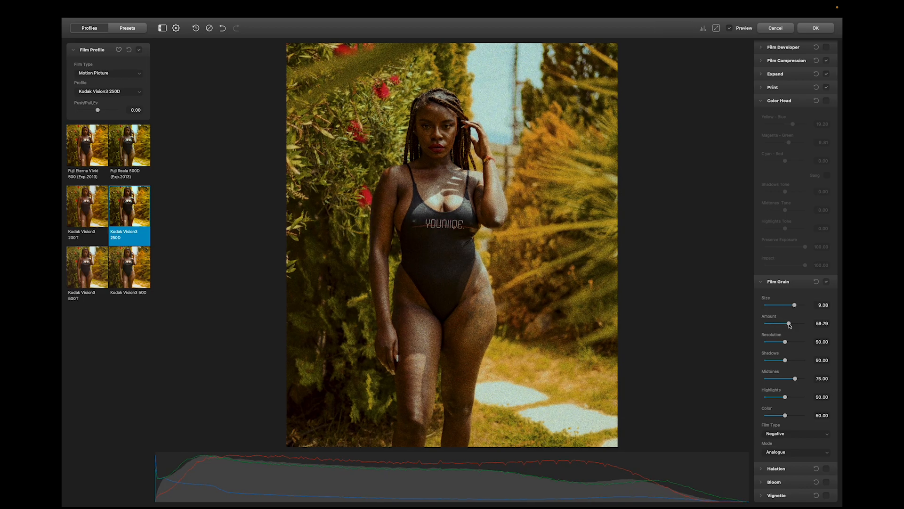
{"action": "left_click", "coordinate": [777, 324]}
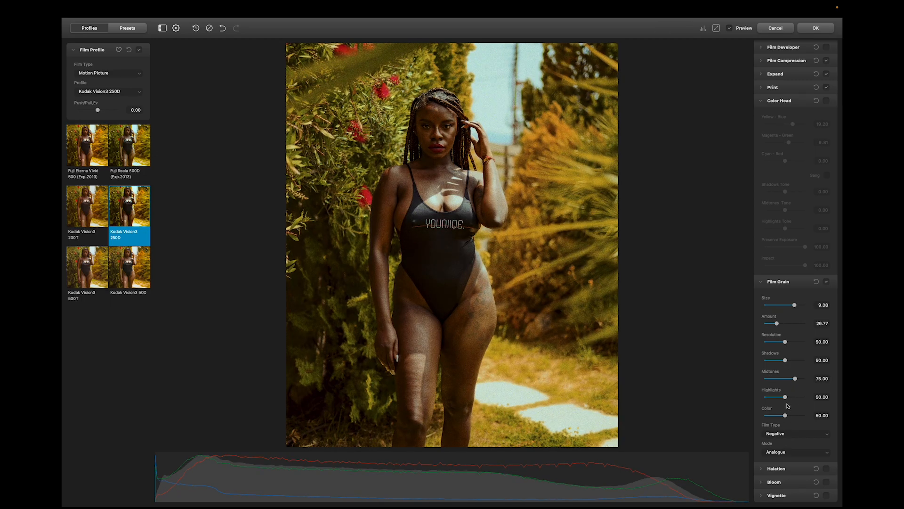
Try the Positive film type on the enlarged grain, and return it to Negative.
{"action": "left_click", "coordinate": [790, 436]}
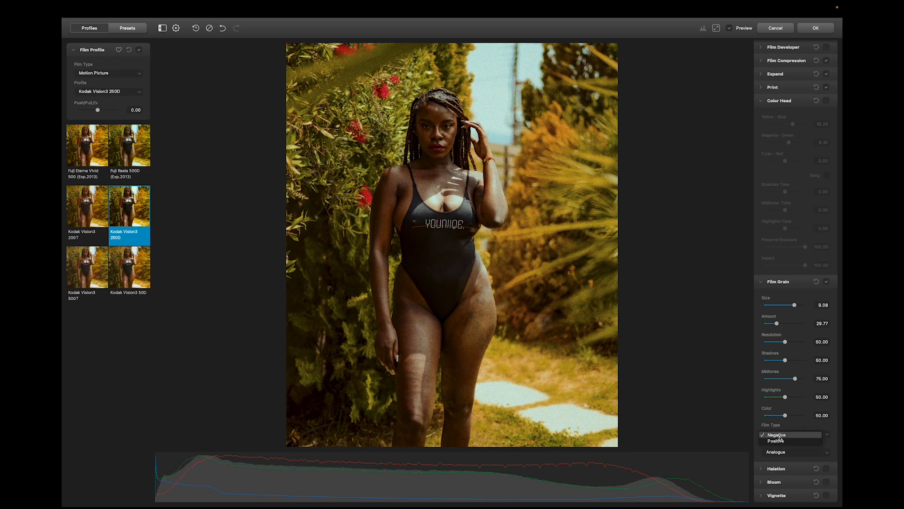
{"action": "left_click", "coordinate": [772, 443]}
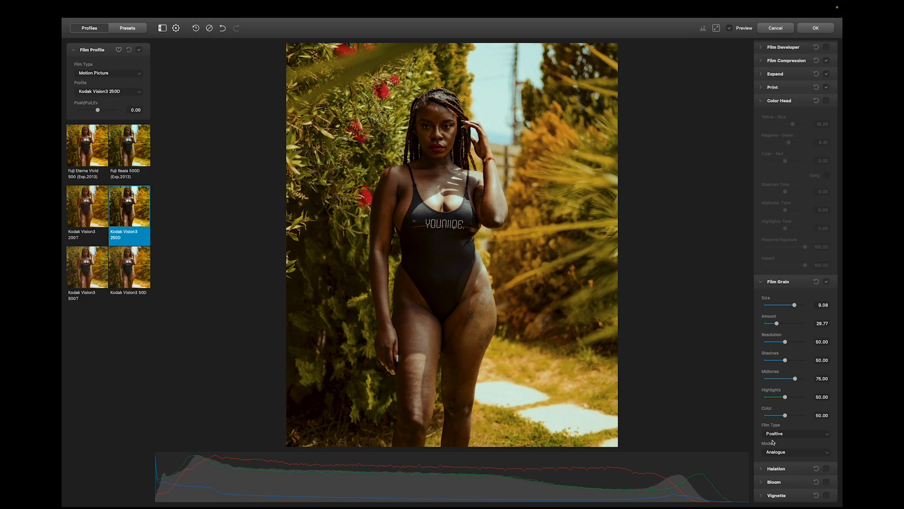
{"action": "left_click", "coordinate": [786, 434]}
{"action": "left_click", "coordinate": [784, 430]}
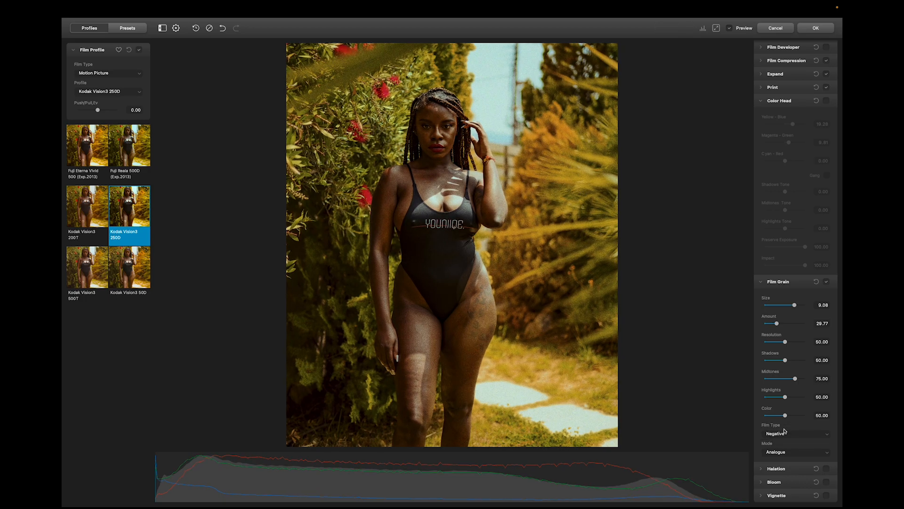
{"action": "left_click", "coordinate": [763, 282]}
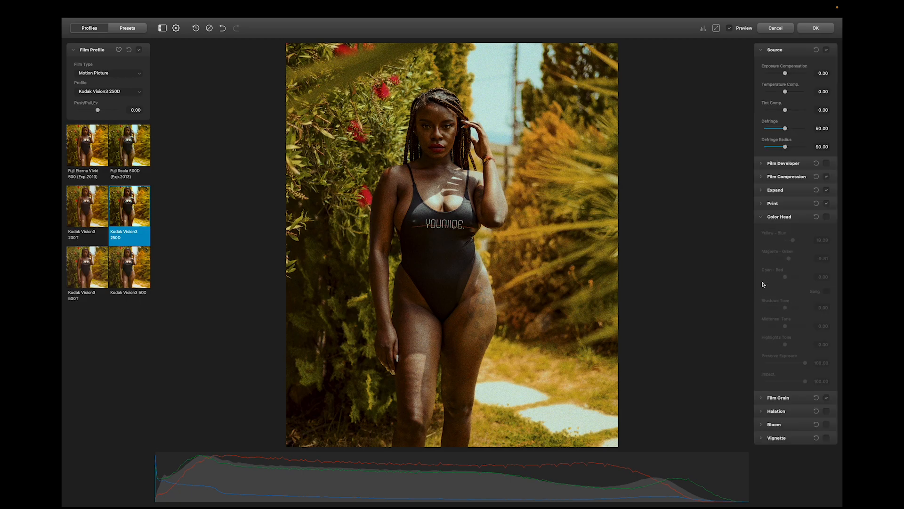
Try Halation with Amplify at about 80.4, comparing the photo with it off and on, and turn it off again.
{"action": "left_click", "coordinate": [760, 411]}
{"action": "scroll", "coordinate": [782, 358], "scroll_direction": "down", "scroll_amount": 5}
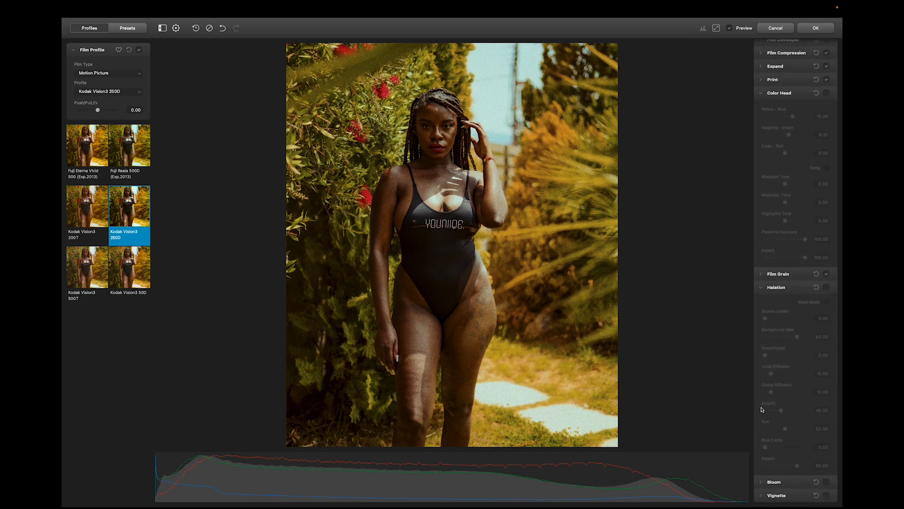
{"action": "left_click", "coordinate": [826, 288]}
{"action": "left_click", "coordinate": [827, 289]}
{"action": "left_click", "coordinate": [826, 289]}
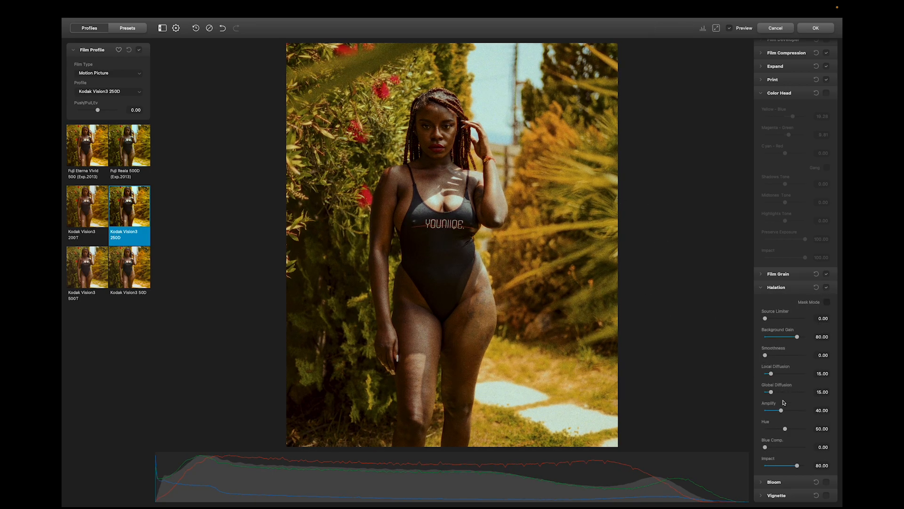
{"action": "left_click_drag", "start_coordinate": [781, 410], "coordinate": [797, 410]}
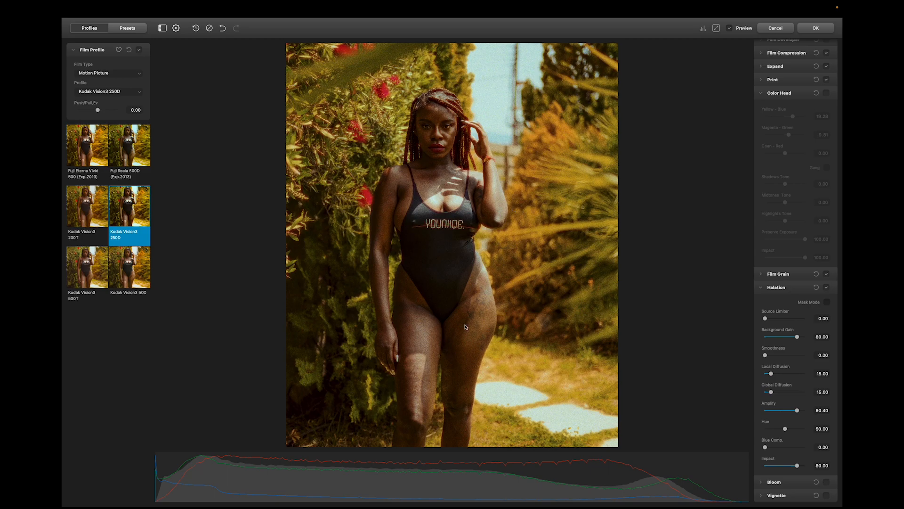
{"action": "left_click", "coordinate": [826, 287]}
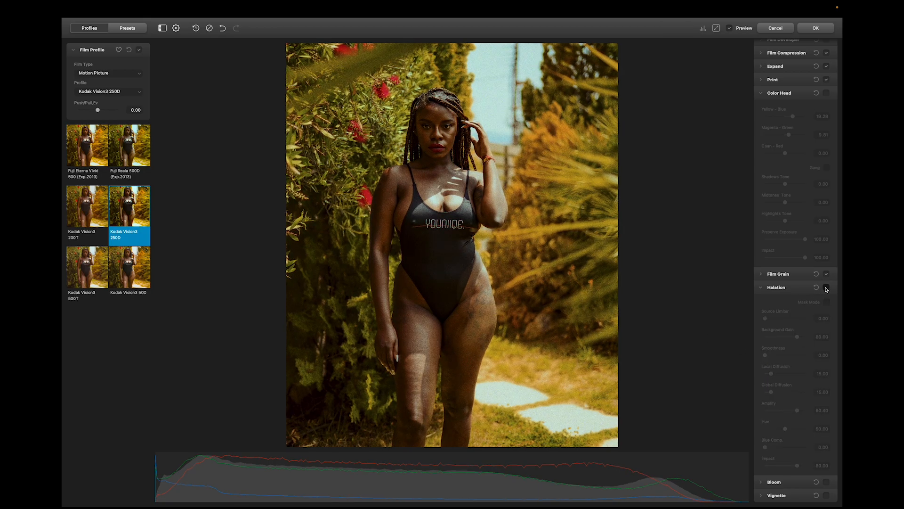
{"action": "left_click", "coordinate": [827, 288]}
Try Bloom on the photo, look over the Vignette settings, and turn Bloom off again.
{"action": "left_click", "coordinate": [767, 482]}
{"action": "scroll", "coordinate": [765, 471], "scroll_direction": "down", "scroll_amount": 4}
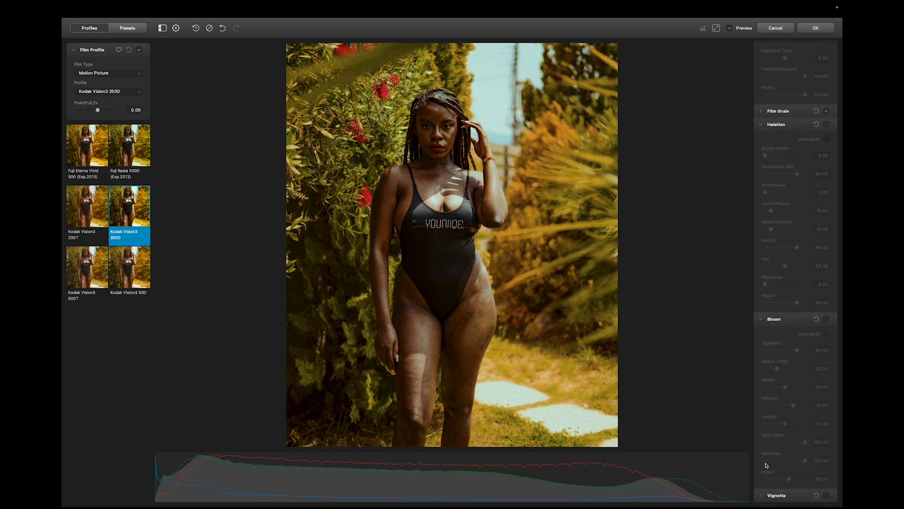
{"action": "left_click", "coordinate": [827, 319]}
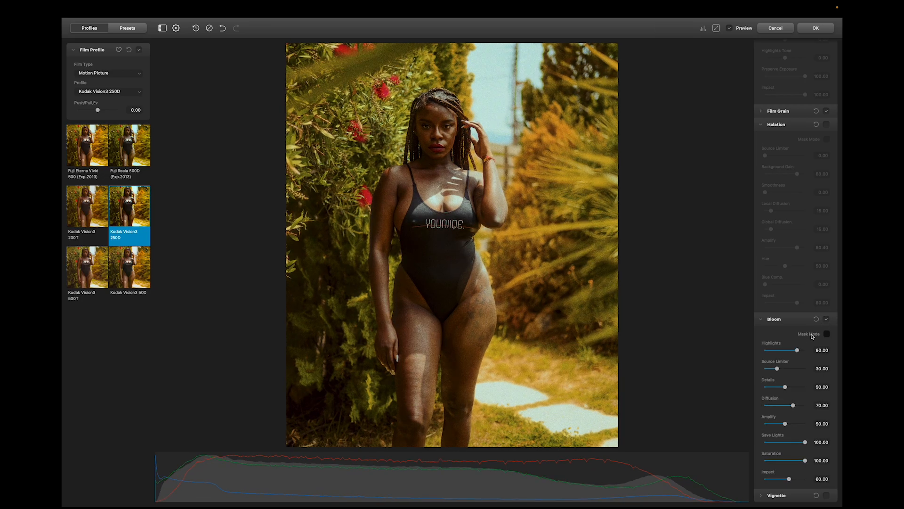
{"action": "left_click", "coordinate": [826, 320]}
{"action": "left_click", "coordinate": [826, 320]}
{"action": "left_click", "coordinate": [762, 496]}
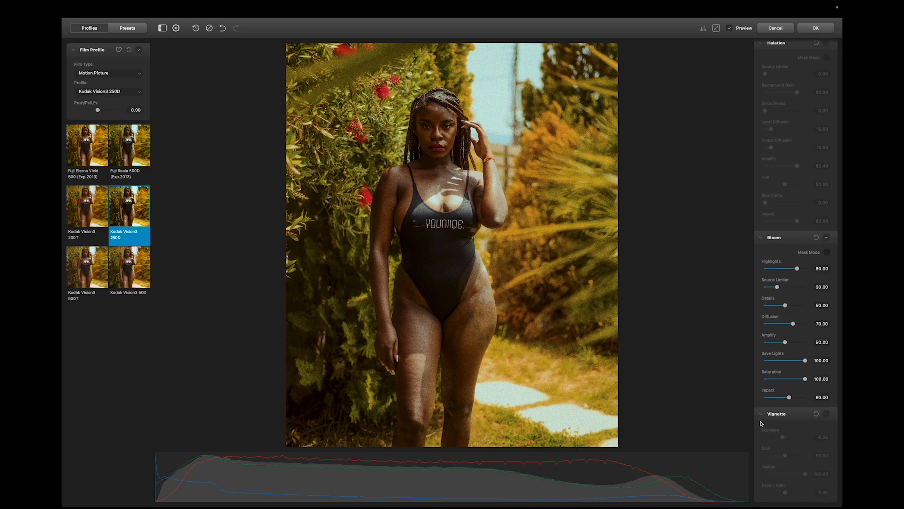
{"action": "left_click", "coordinate": [827, 237]}
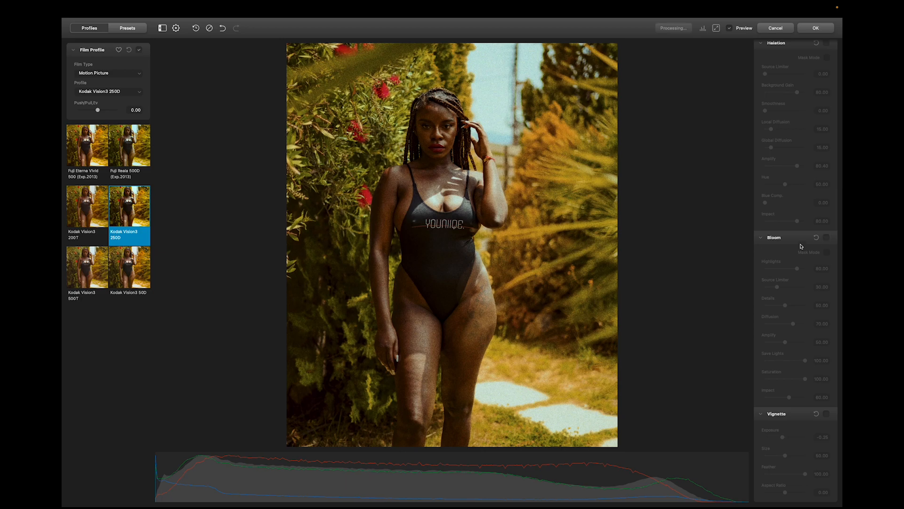
Try the motion picture profiles Fuji Eterna Vivid 500, Kodak Vision3 200T, 500T and 50D on the photo.
{"action": "scroll", "coordinate": [784, 145], "scroll_direction": "up", "scroll_amount": 10}
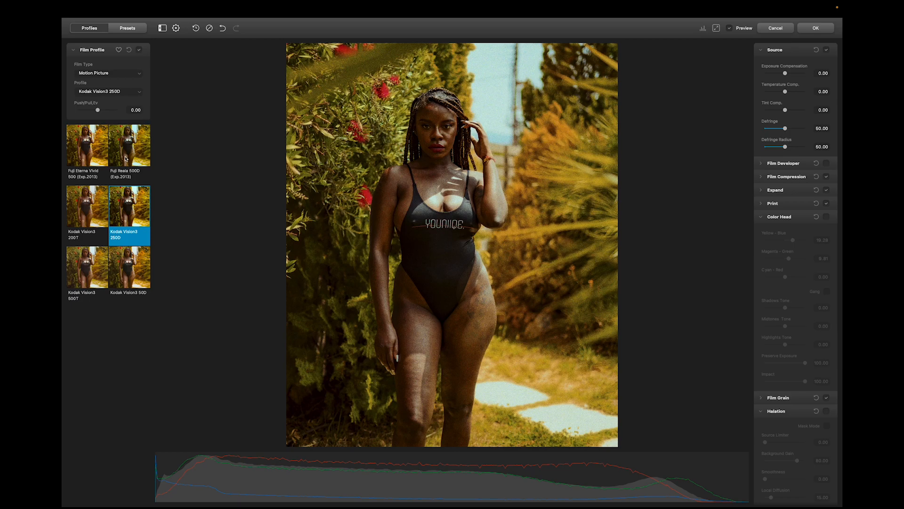
{"action": "left_click", "coordinate": [83, 145]}
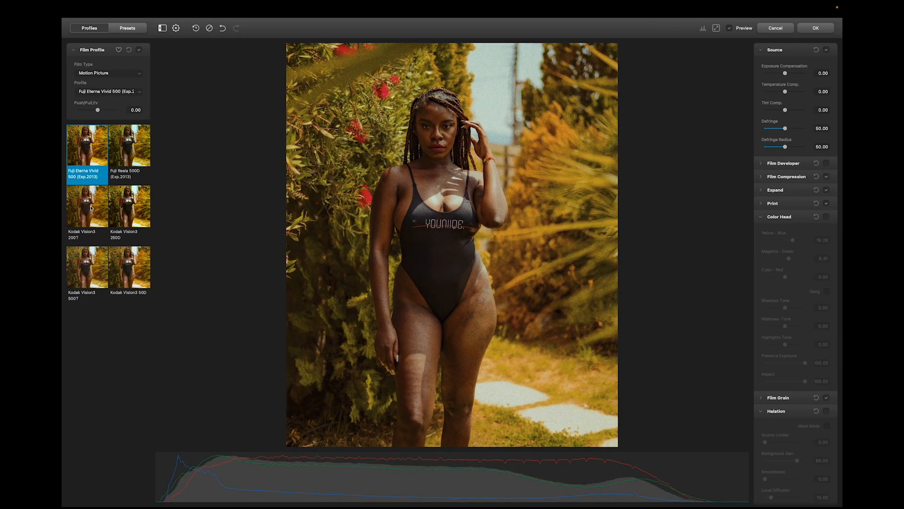
{"action": "left_click", "coordinate": [92, 217]}
{"action": "left_click", "coordinate": [92, 279]}
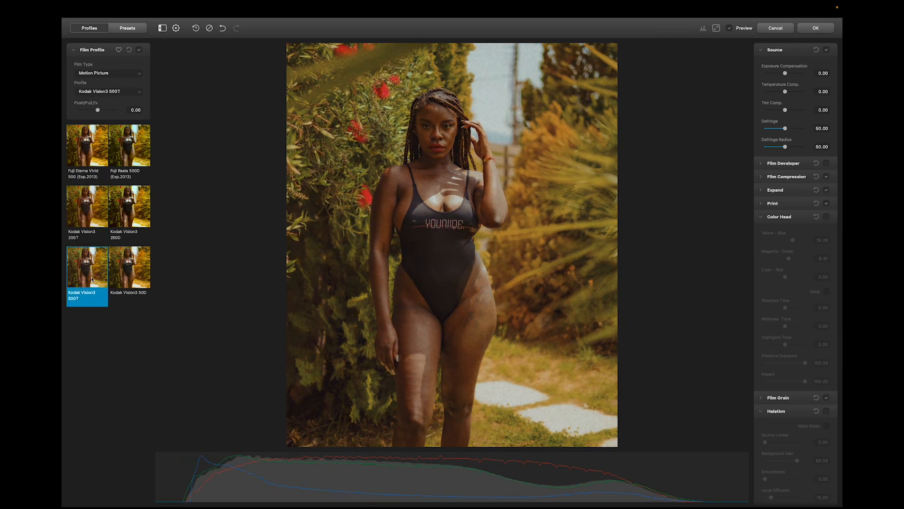
{"action": "left_click", "coordinate": [126, 279]}
{"action": "left_click", "coordinate": [80, 278]}
Change the film type to Color Negative and try the Astrum Color Negative 125, Cinestill 50D and Cinestill 800T profiles.
{"action": "left_click", "coordinate": [114, 74]}
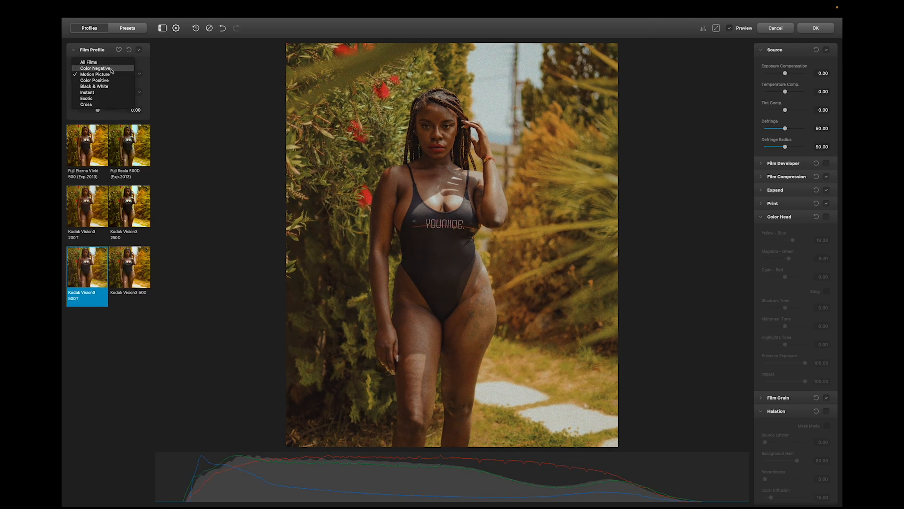
{"action": "left_click", "coordinate": [107, 70]}
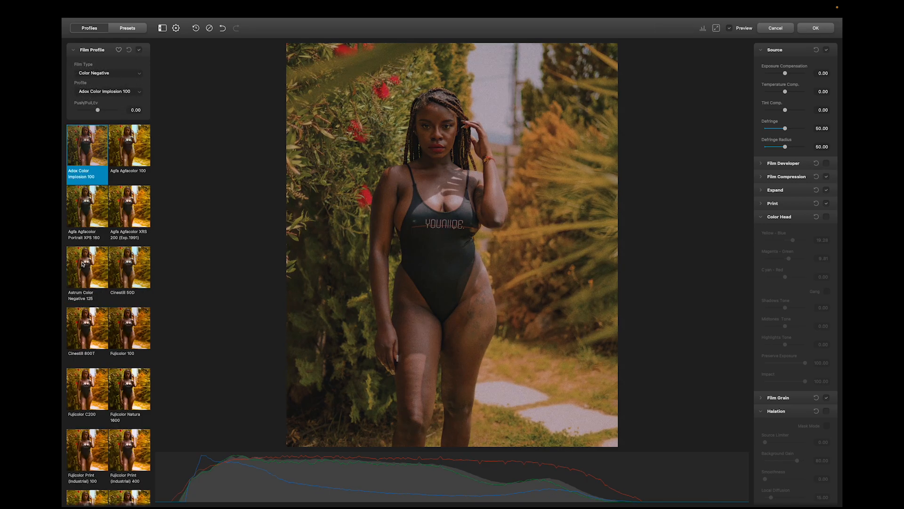
{"action": "left_click", "coordinate": [96, 274]}
{"action": "left_click", "coordinate": [128, 271]}
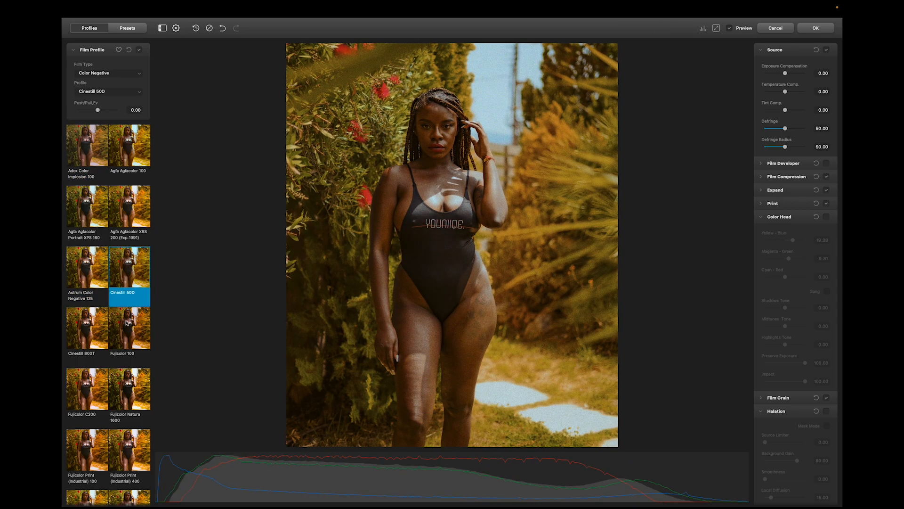
{"action": "left_click", "coordinate": [121, 330]}
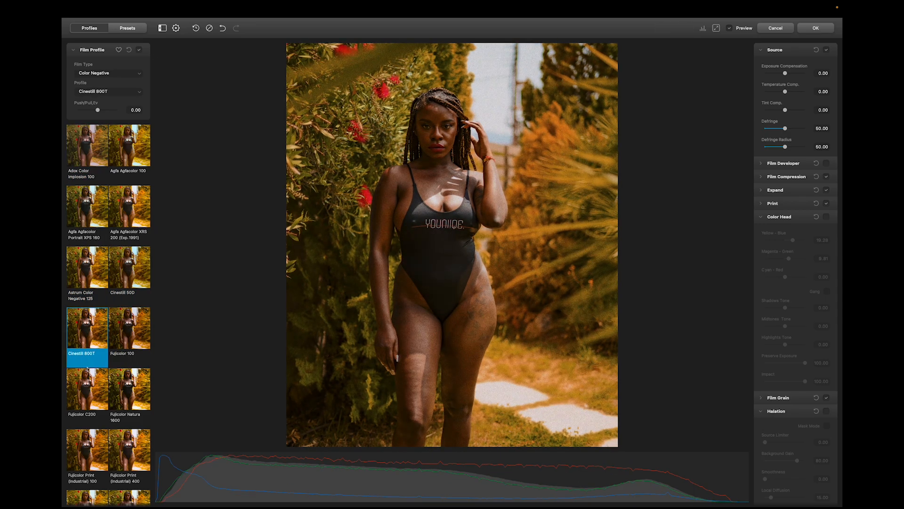
Compare Fujicolor C200, Natura 1600 and Print (Industrial) 400, choose Fujicolor Print (Industrial) 100 and apply the look to the photo.
{"action": "left_click", "coordinate": [94, 403]}
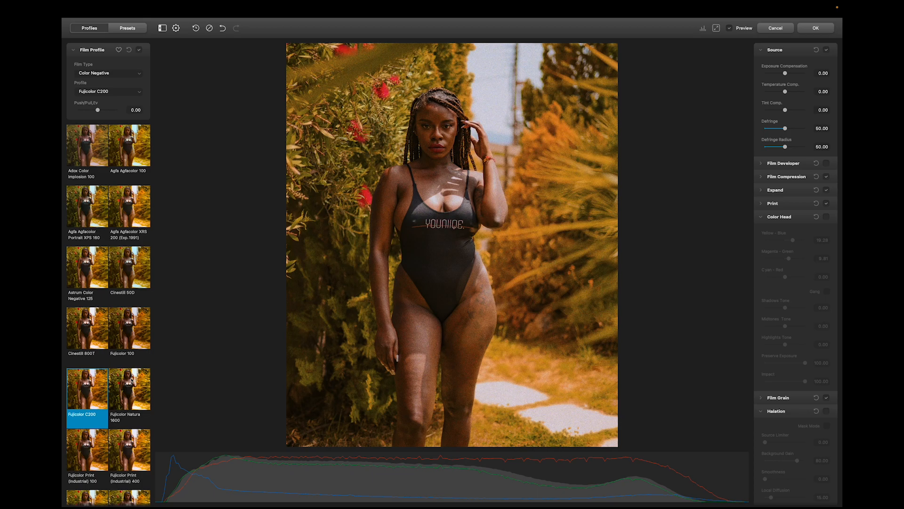
{"action": "left_click", "coordinate": [132, 384]}
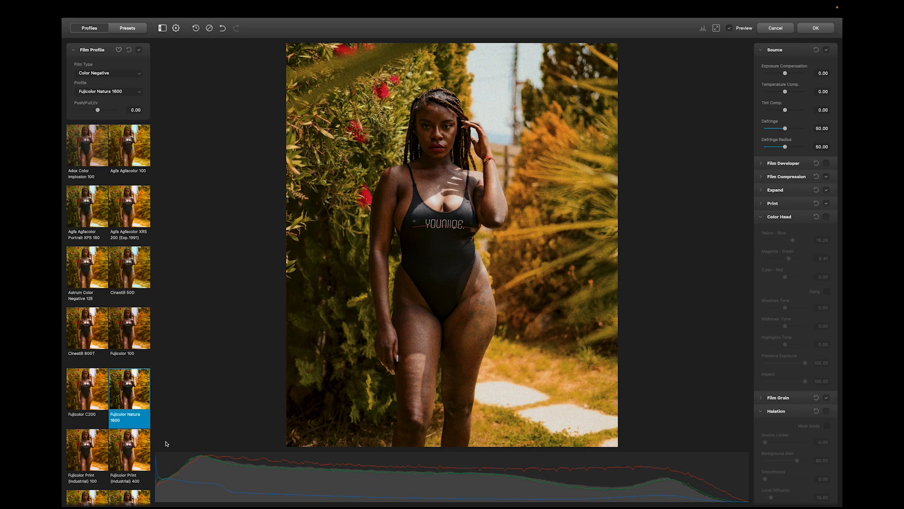
{"action": "left_click", "coordinate": [121, 448]}
{"action": "left_click", "coordinate": [92, 454]}
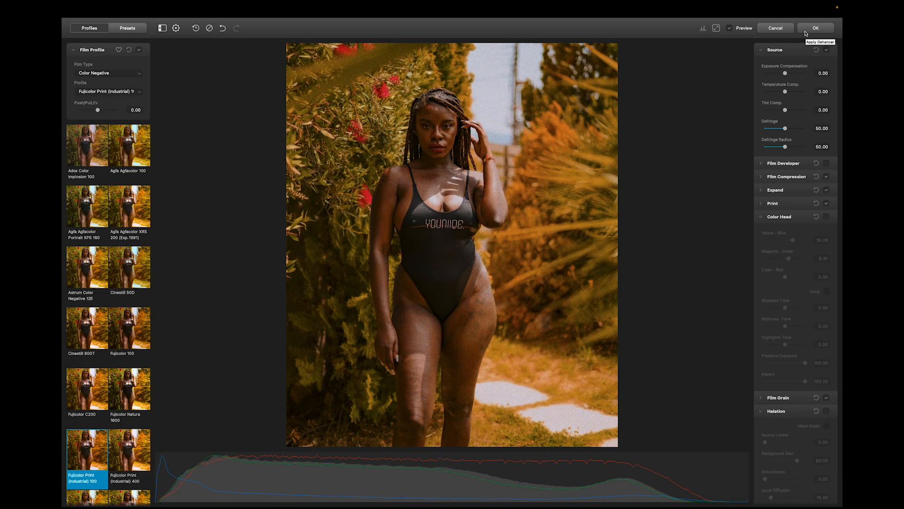
{"action": "left_click", "coordinate": [819, 32]}
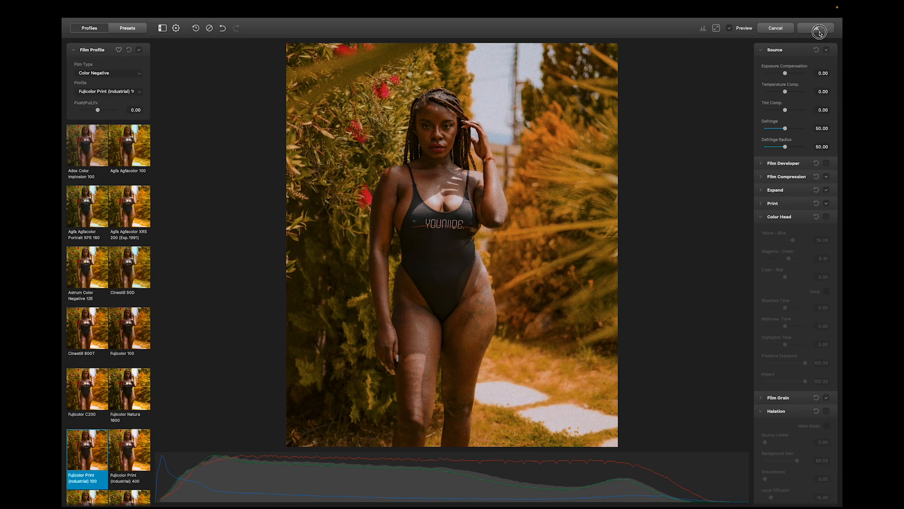